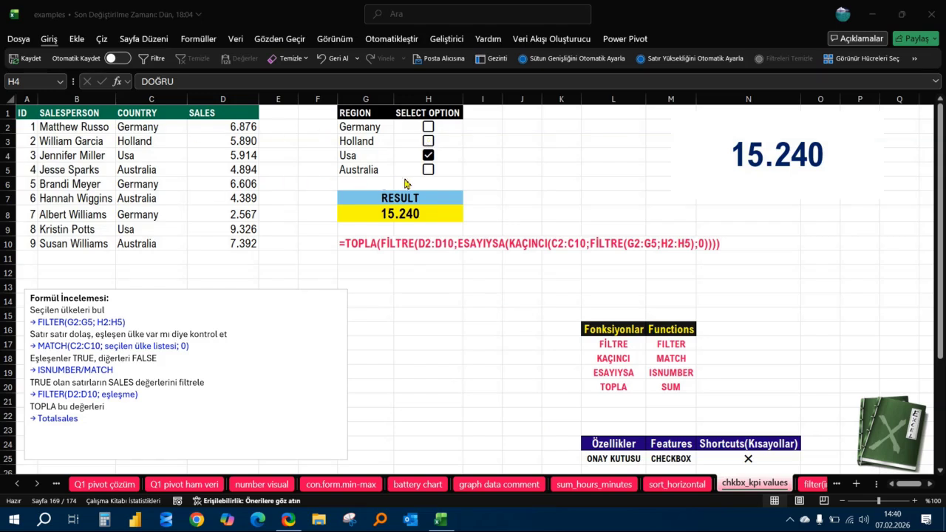
# Tick the Holland checkbox so that it is included along with Usa.
pyautogui.click(430, 143)
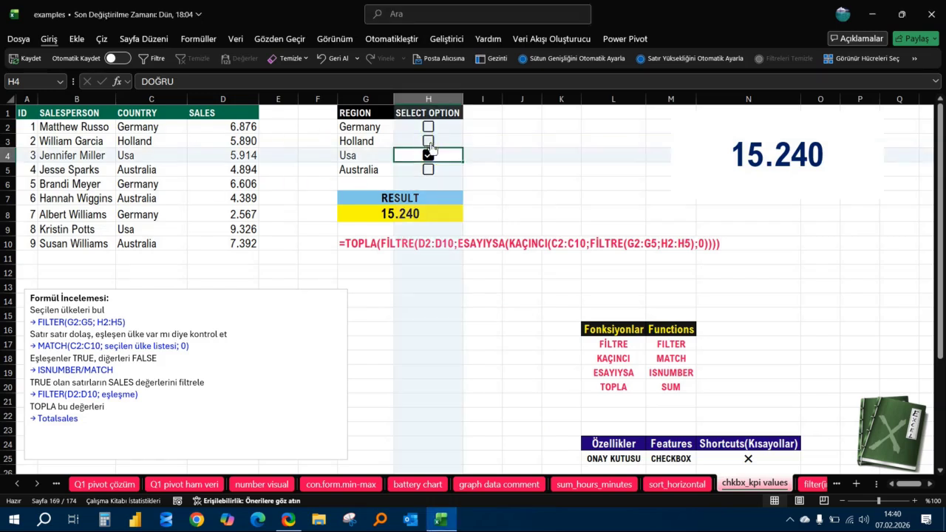
pyautogui.click(429, 141)
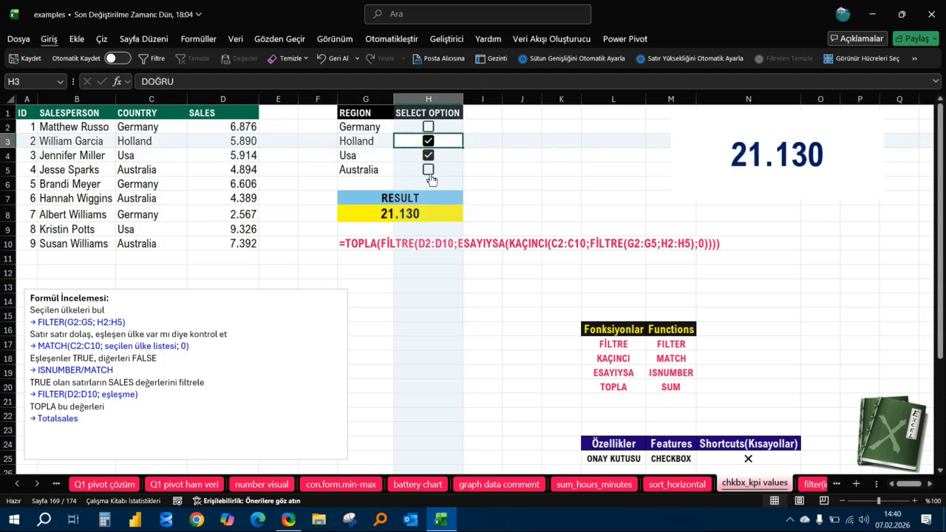
# Examine the large KPI text box's cell reference and the text insertion options.
pyautogui.click(855, 129)
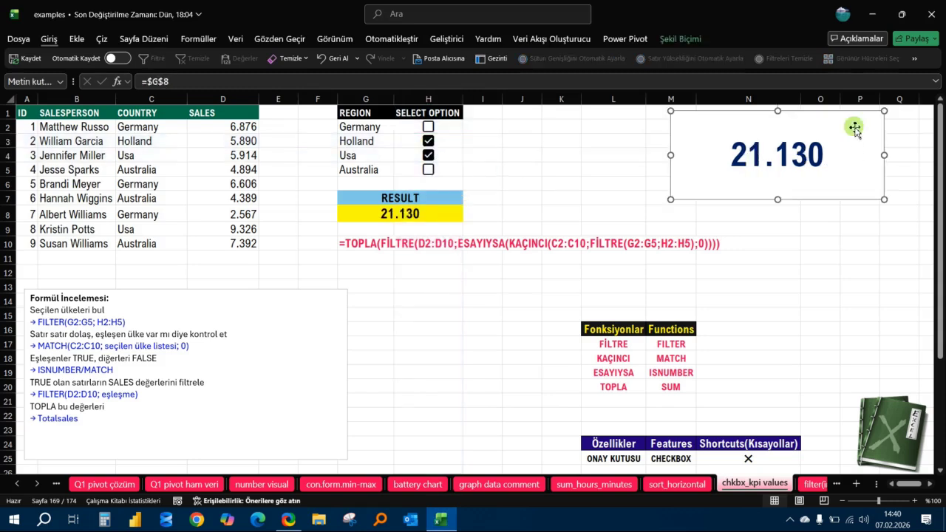
pyautogui.click(49, 38)
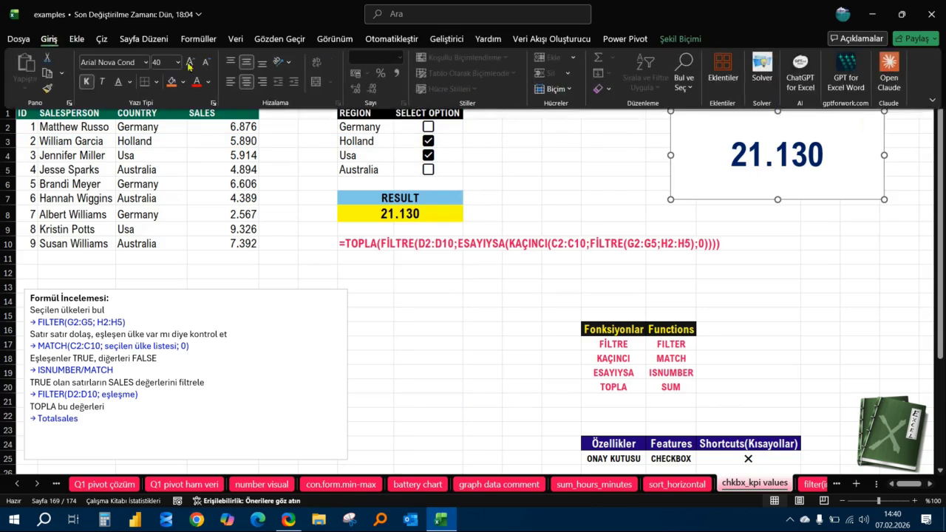
pyautogui.click(76, 39)
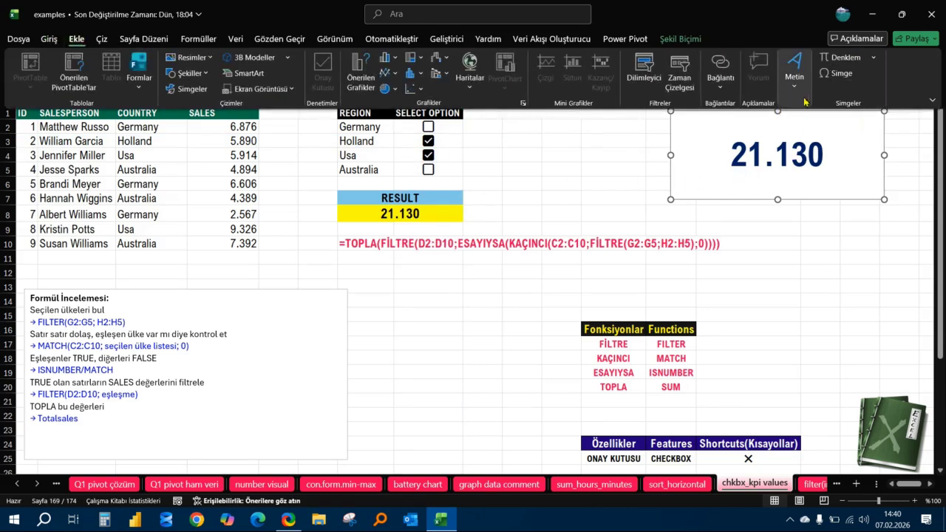
pyautogui.click(795, 74)
pyautogui.click(851, 240)
pyautogui.click(831, 241)
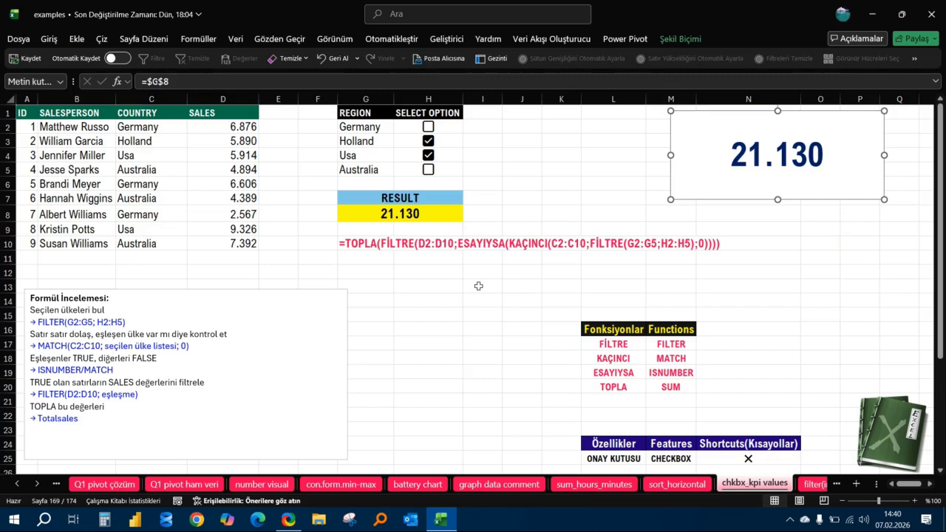
# Untick Holland and Usa, and tick only the Germany checkbox.
pyautogui.click(437, 146)
pyautogui.press('space')
pyautogui.click(429, 156)
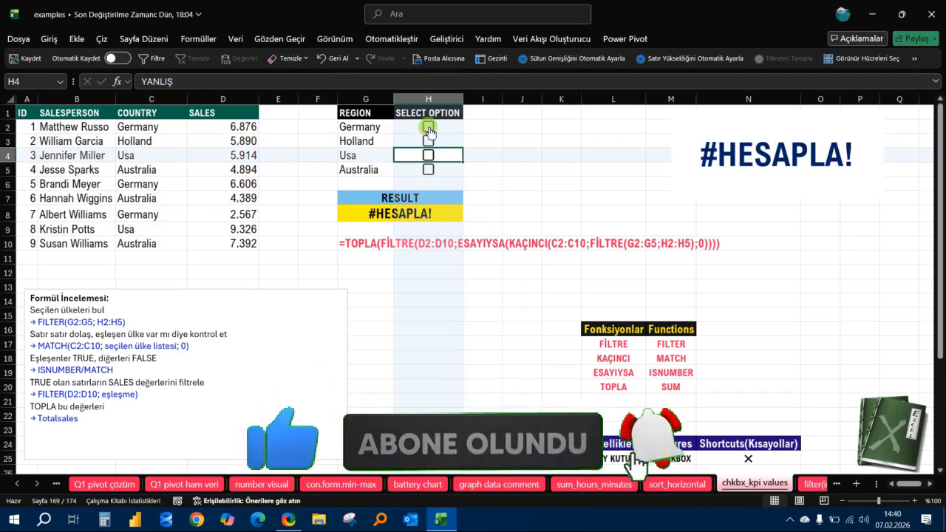
pyautogui.click(431, 131)
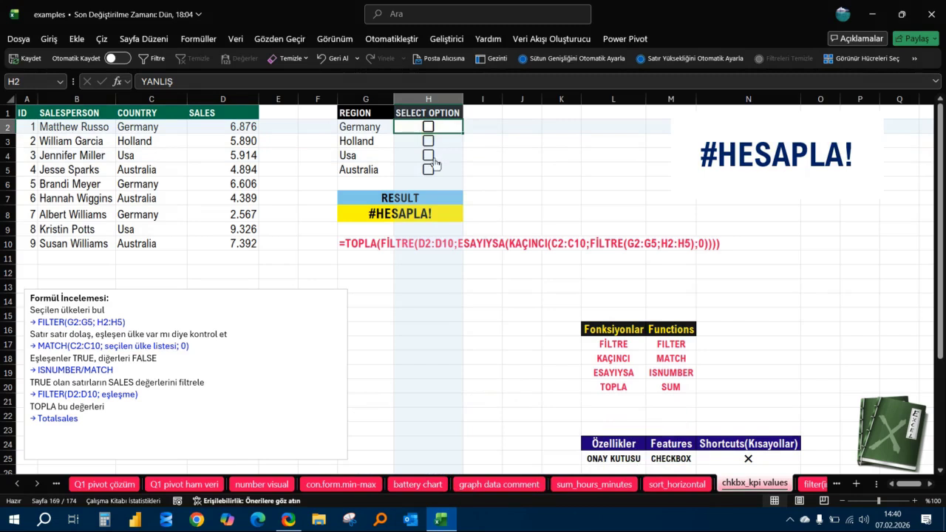
pyautogui.click(429, 129)
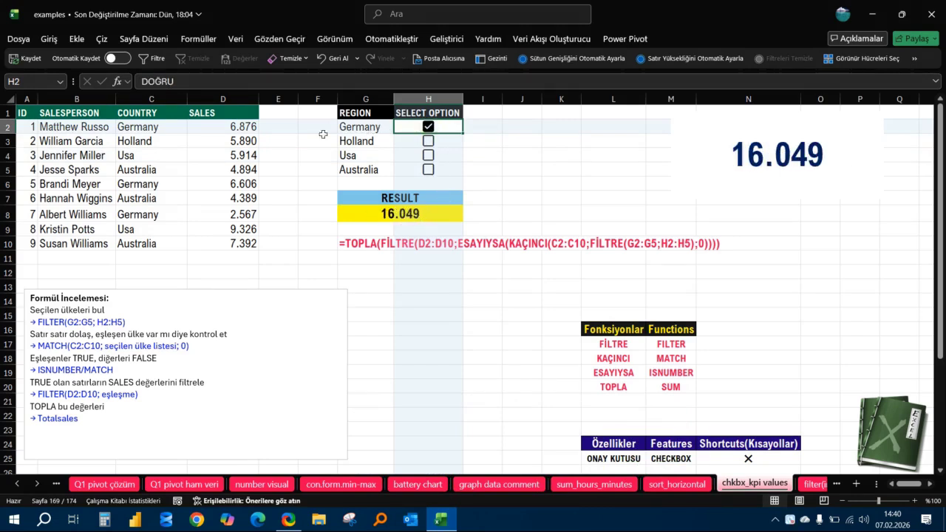
# Select Germany's sales cells D2, D8 and D6 together to check their sum against the result.
pyautogui.click(245, 127)
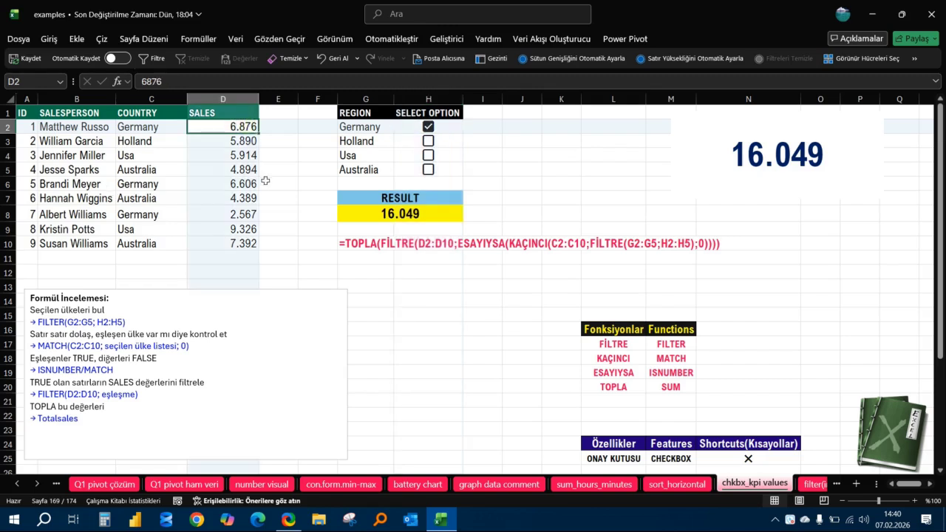
pyautogui.keyDown('ctrl'); pyautogui.click(247, 214); pyautogui.keyUp('ctrl')
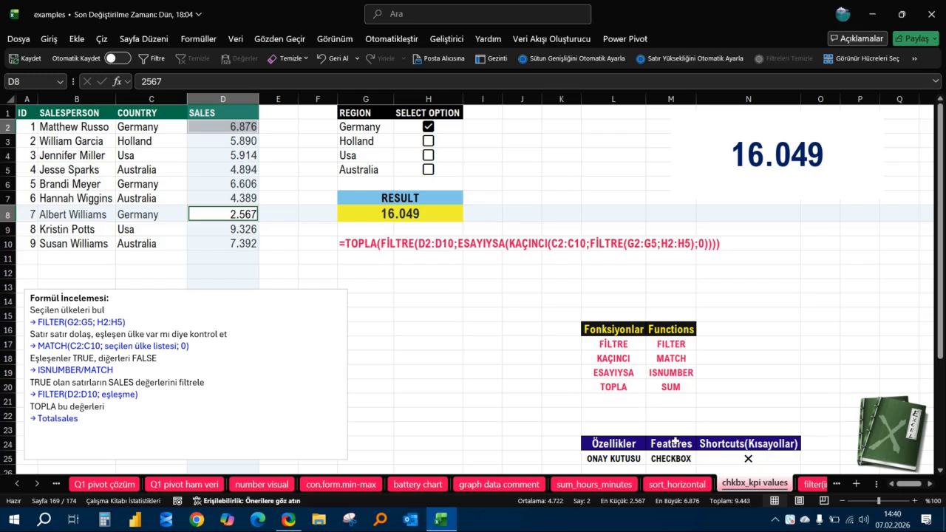
pyautogui.keyDown('ctrl'); pyautogui.click(225, 183); pyautogui.keyUp('ctrl')
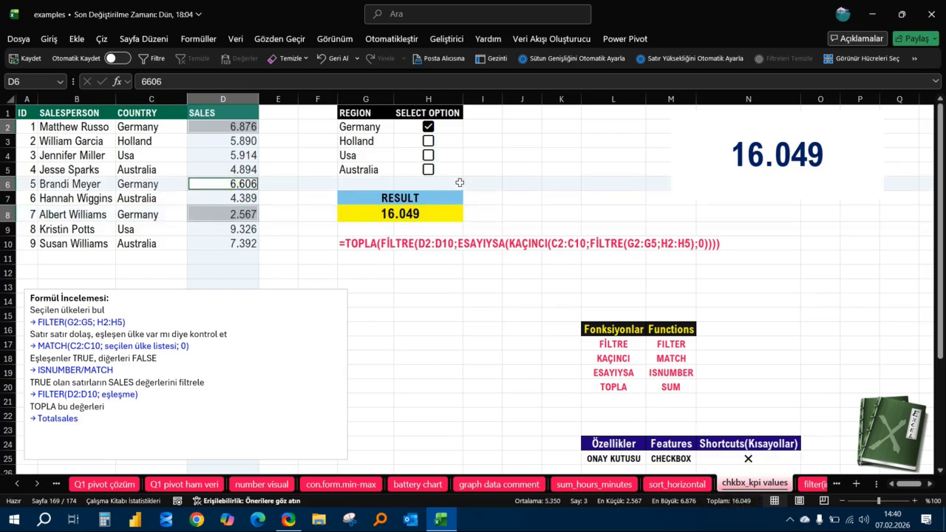
# Untick Germany and test Holland by switching its checkbox on and off.
pyautogui.click(429, 129)
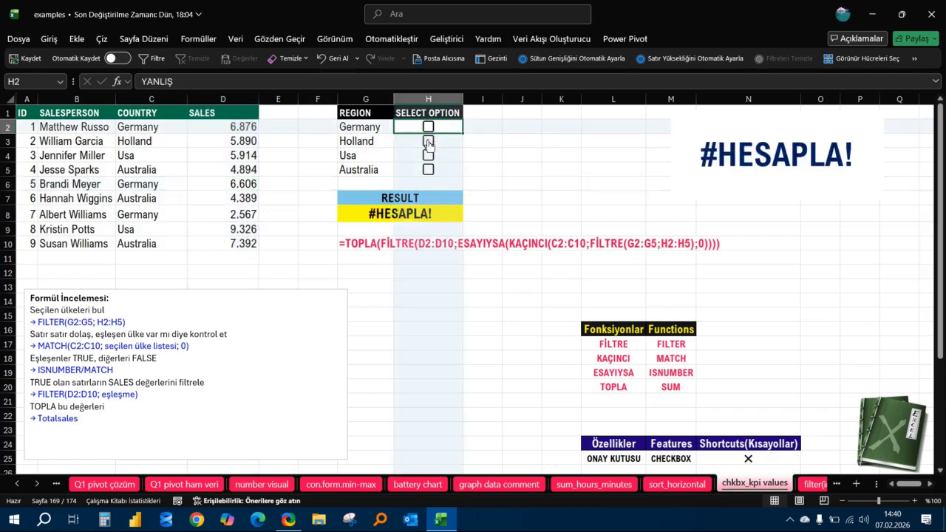
pyautogui.click(429, 142)
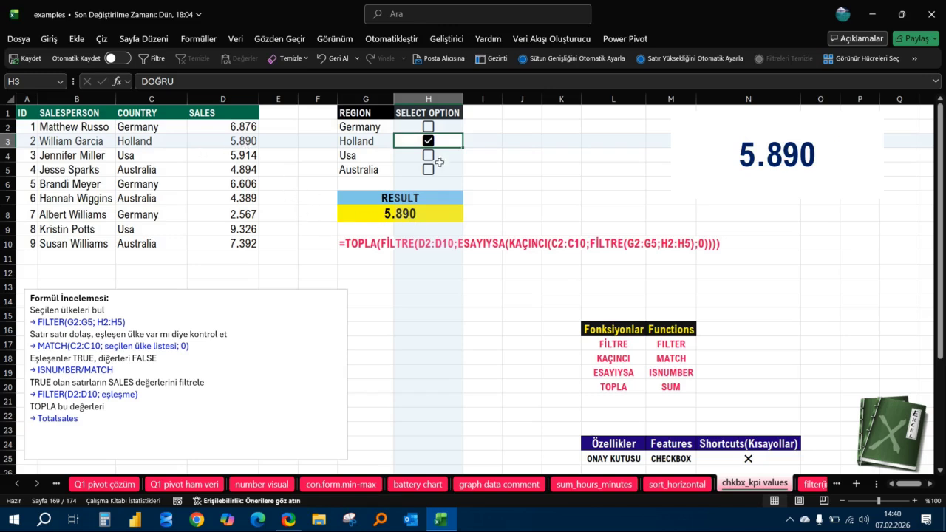
pyautogui.click(429, 140)
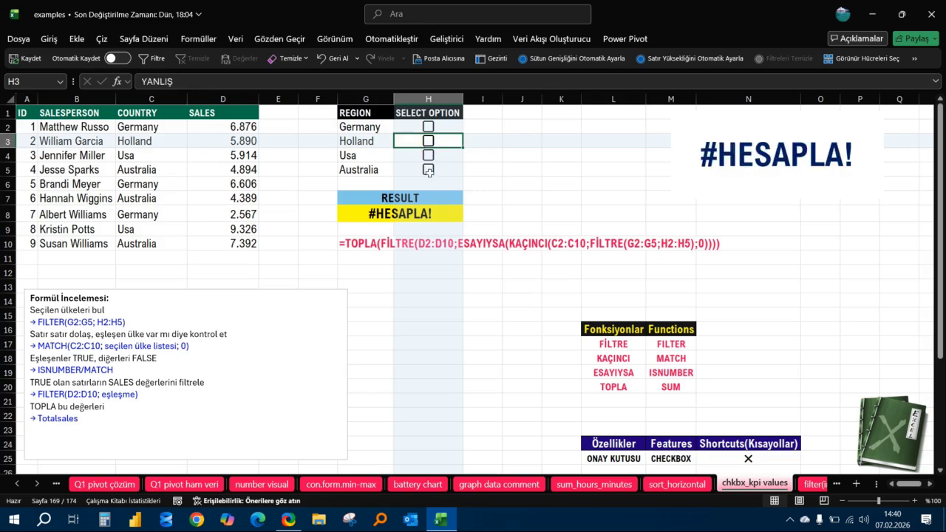
# Tick the Australia and Usa checkboxes to sum both regions.
pyautogui.click(429, 170)
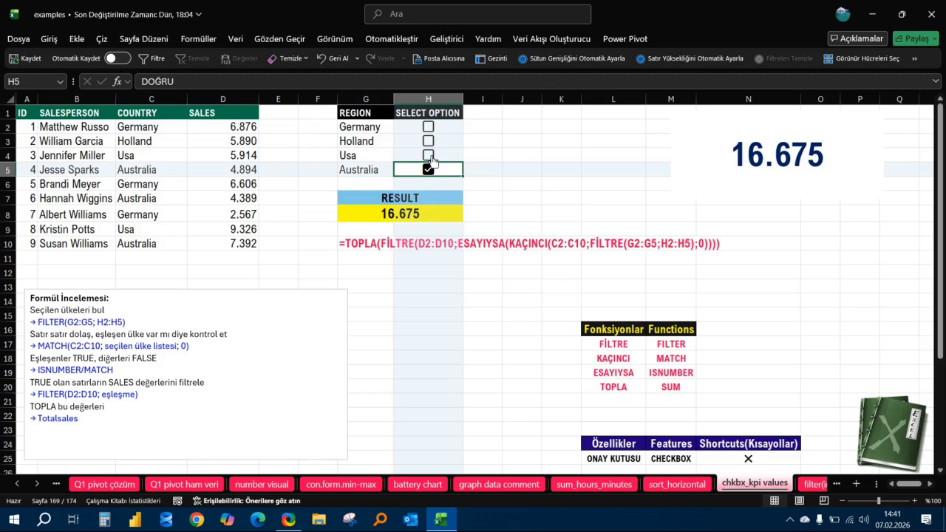
pyautogui.click(445, 158)
pyautogui.click(428, 156)
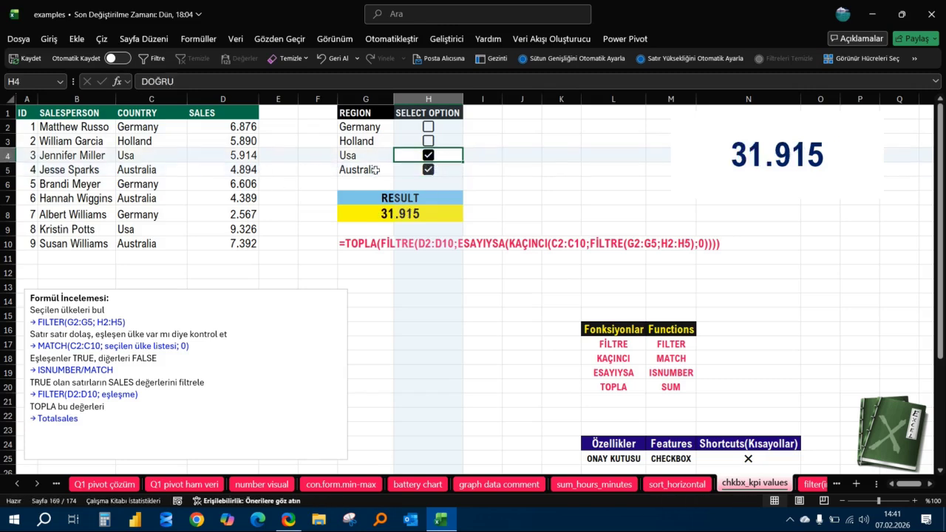
# Examine the formula in the RESULT cell G8 and the KPI text box's reference to it.
pyautogui.click(419, 214)
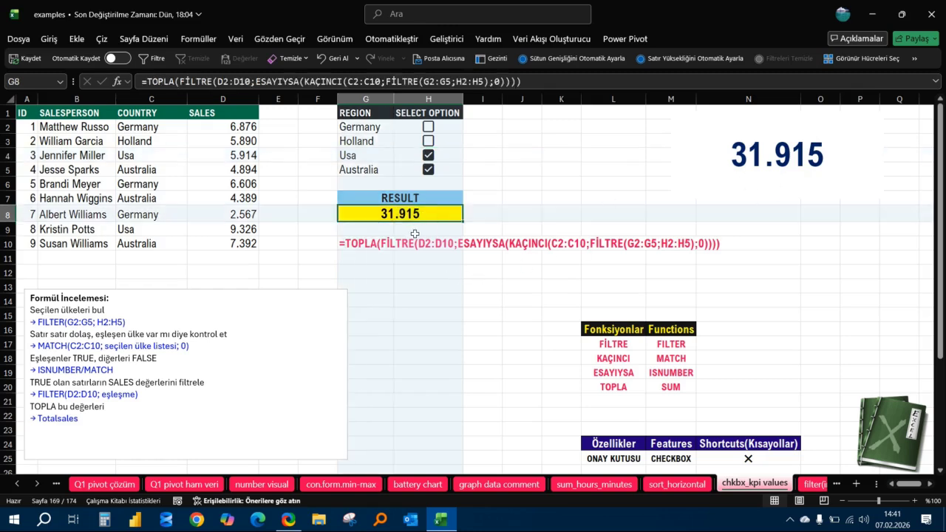
pyautogui.click(843, 125)
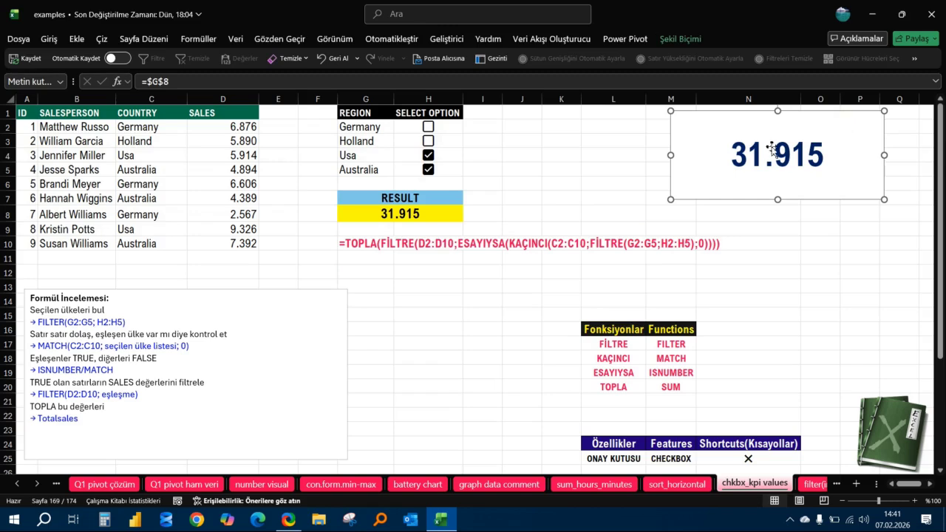
pyautogui.click(613, 154)
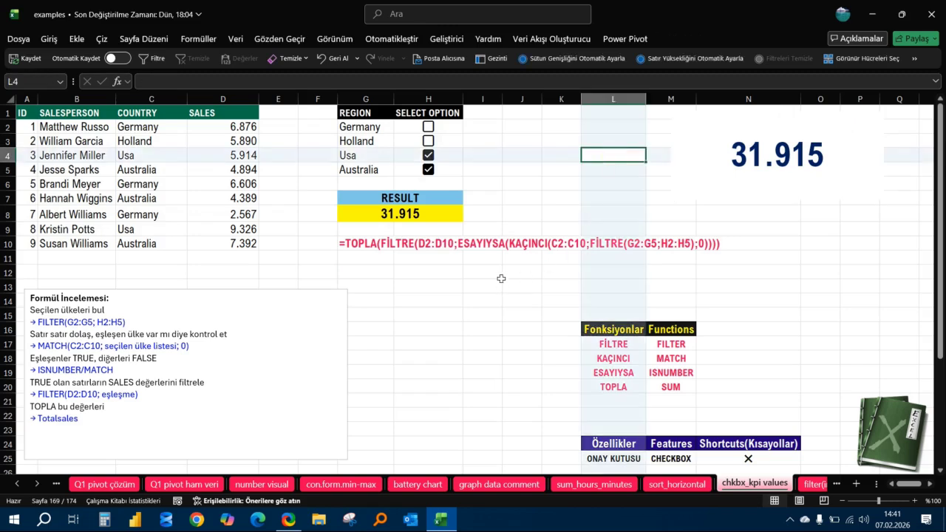
pyautogui.click(521, 205)
pyautogui.click(488, 284)
pyautogui.click(513, 196)
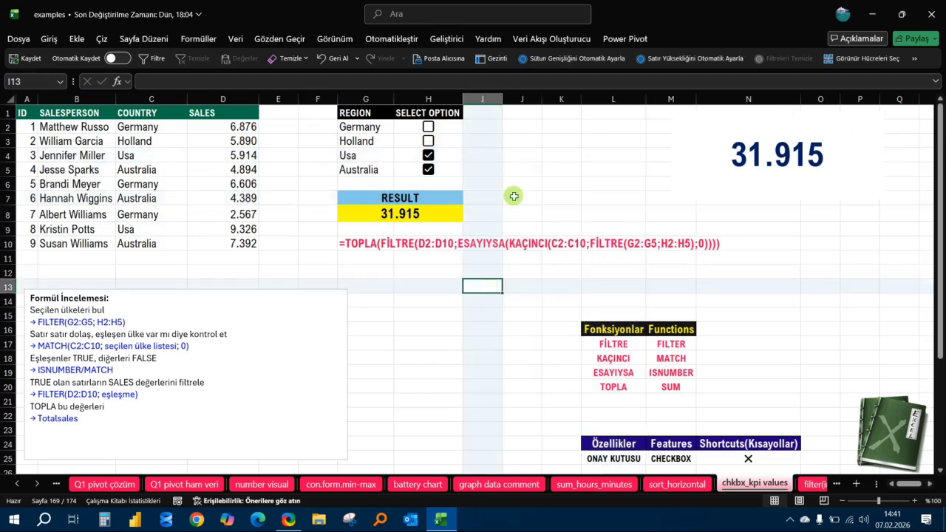
pyautogui.click(520, 269)
pyautogui.click(527, 198)
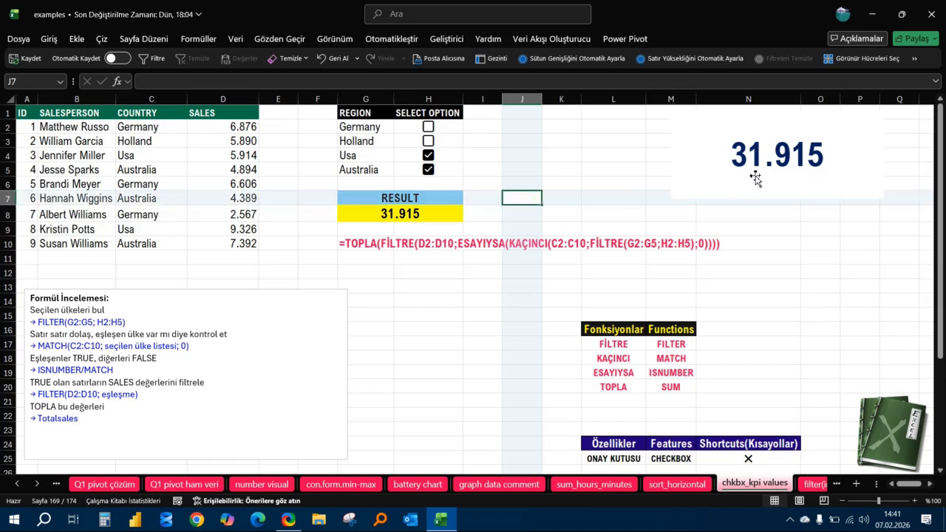
# Resize the KPI text box to be slightly wider and shorter.
pyautogui.click(831, 137)
pyautogui.click(888, 197)
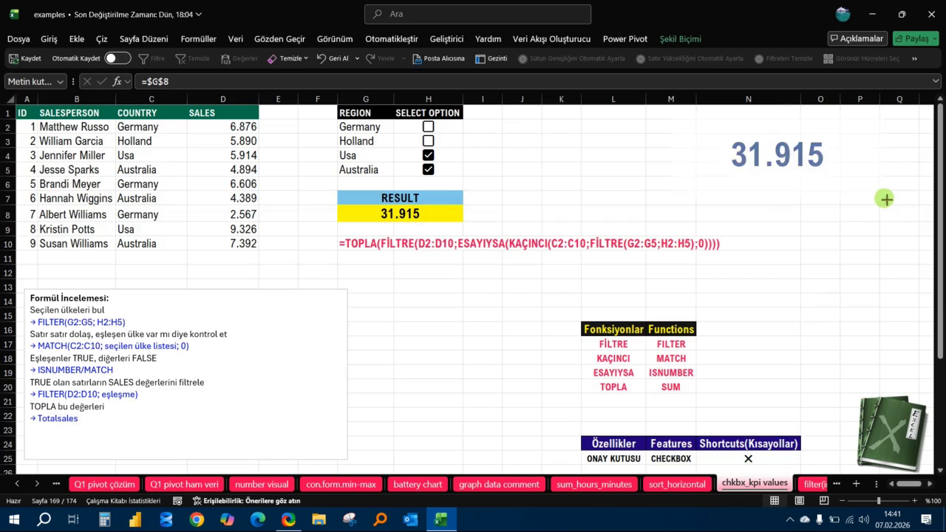
pyautogui.moveTo(890, 198); pyautogui.dragTo(889, 196)
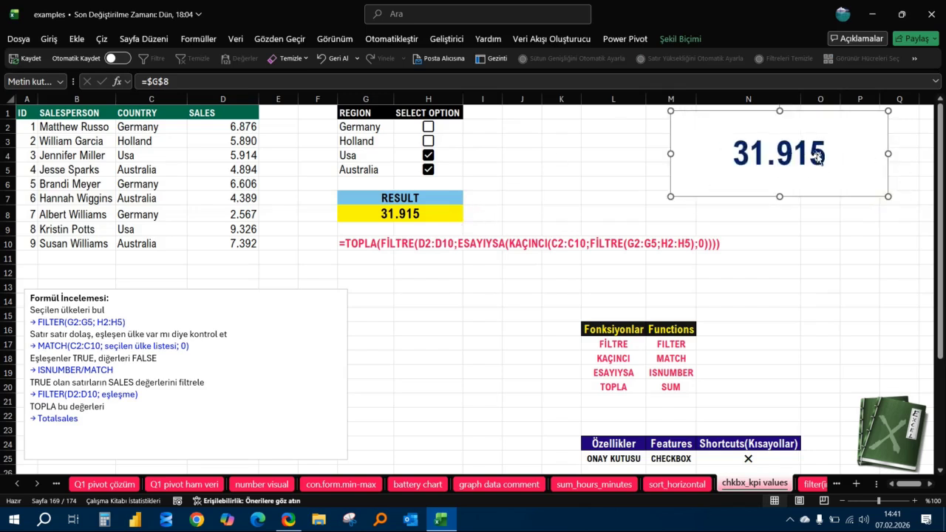
pyautogui.click(561, 211)
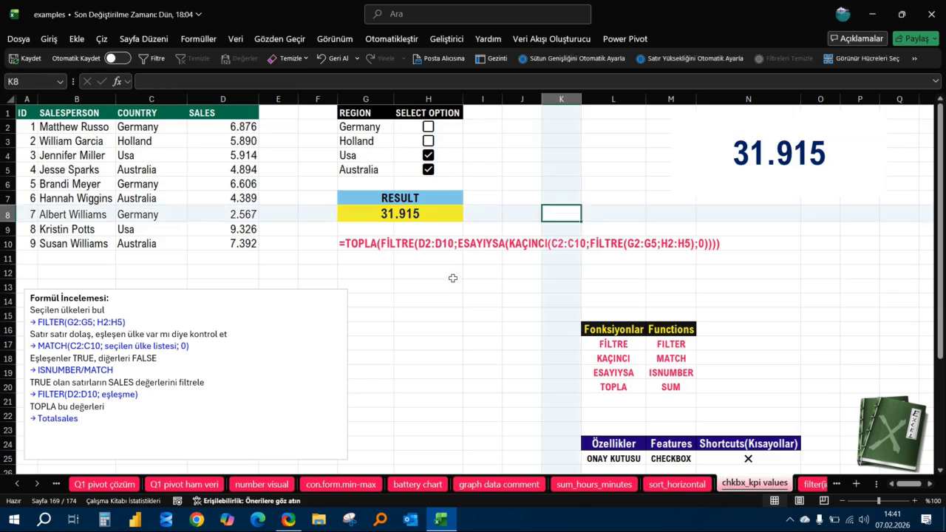
# Untick all the checkboxes in H2:H5 at once.
pyautogui.click(452, 278)
pyautogui.moveTo(448, 124); pyautogui.dragTo(448, 169)
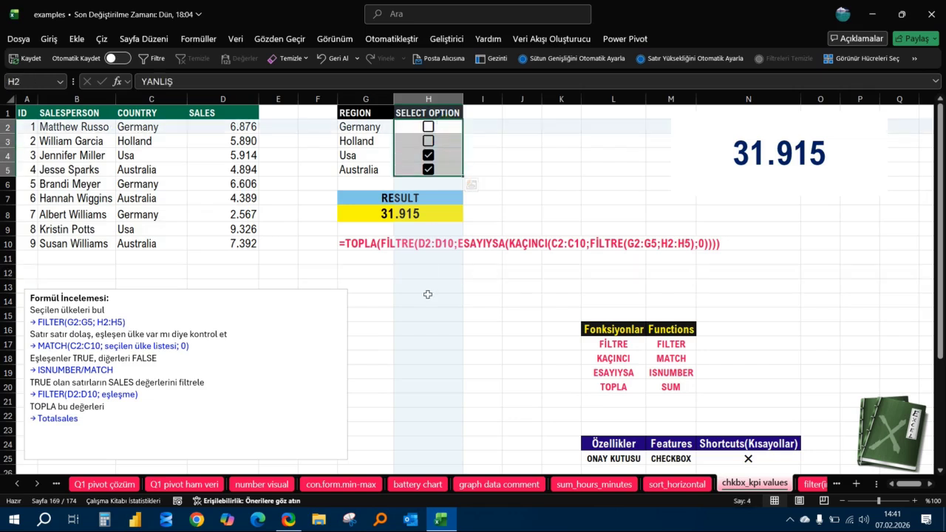
pyautogui.press('space')
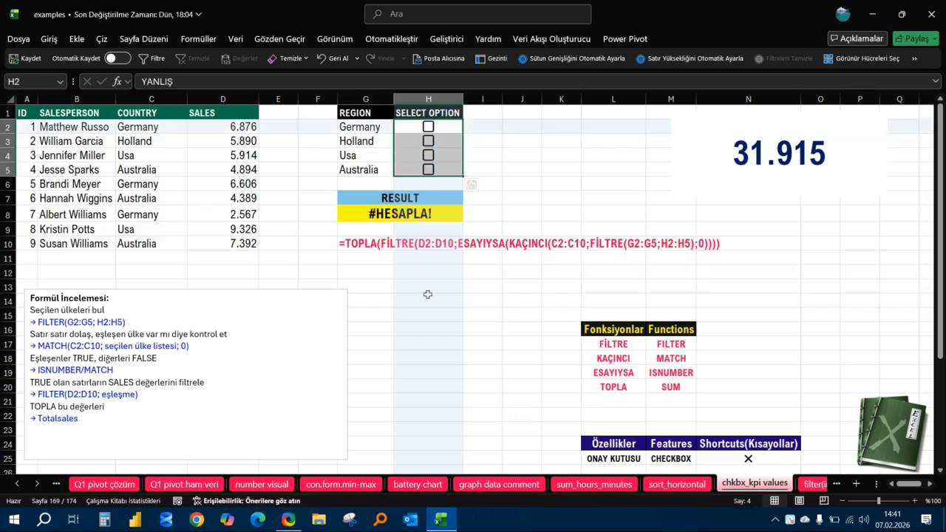
# Try to cut the checkbox cells in the SELECT OPTION column, toggling Germany on and off between attempts.
pyautogui.rightClick(431, 127)
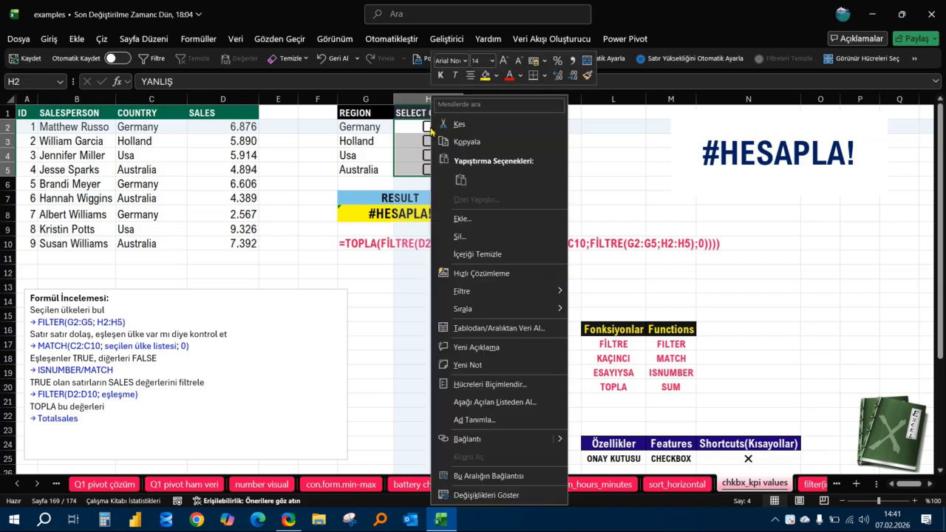
pyautogui.click(459, 126)
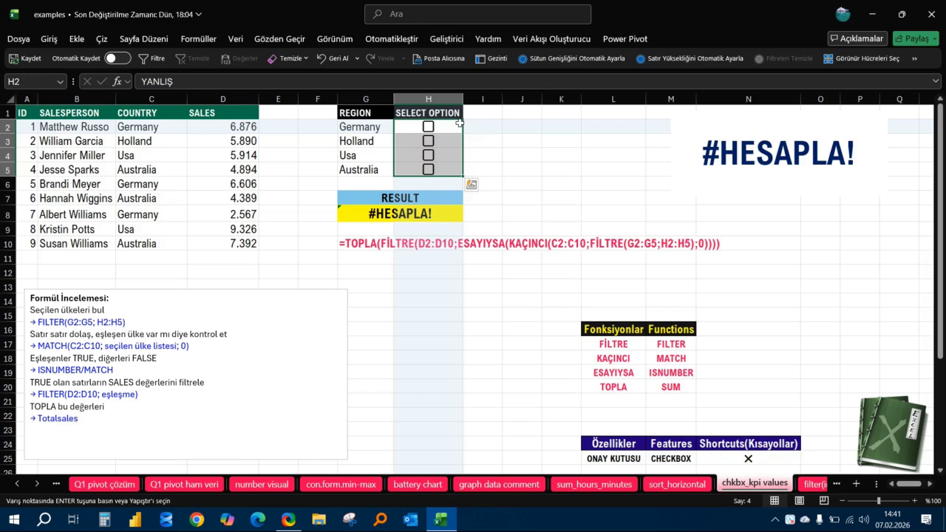
pyautogui.click(429, 127)
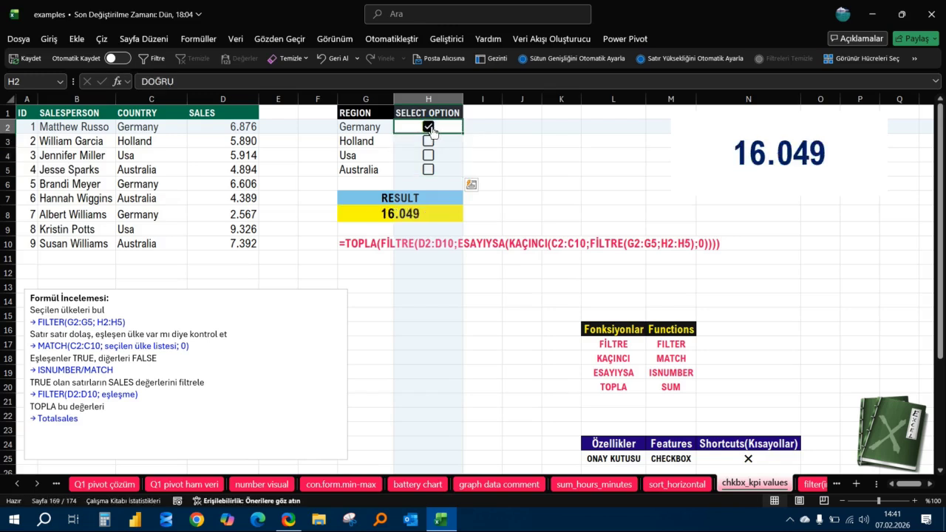
pyautogui.click(430, 128)
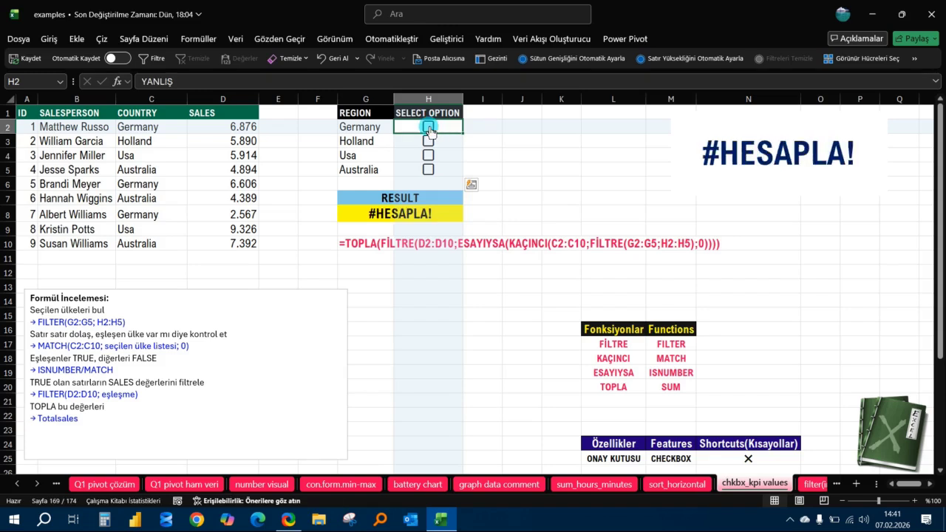
pyautogui.rightClick(430, 130)
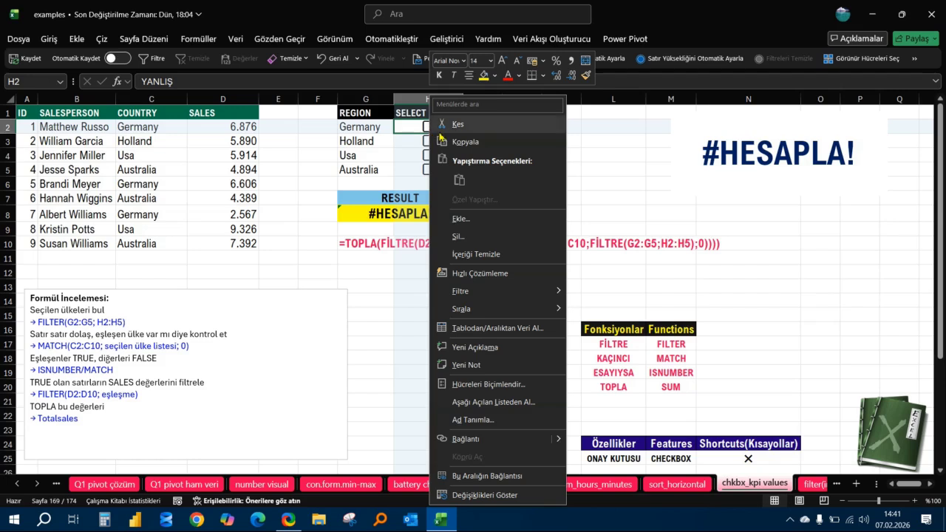
pyautogui.click(479, 124)
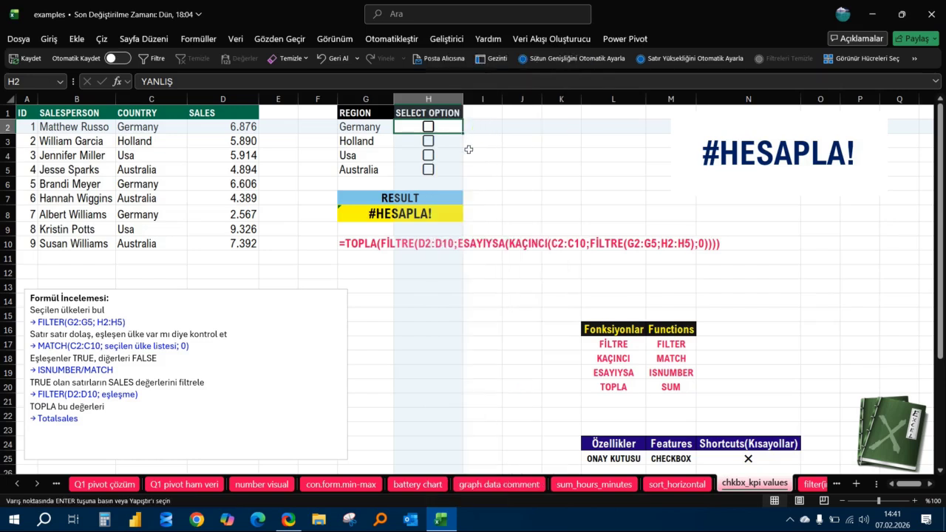
# Remove the checkboxes from H2:H5, leaving the cells empty.
pyautogui.hotkey('shift', 'Down')
pyautogui.hotkey('shift', 'Down')
pyautogui.hotkey('shift', 'Down')
pyautogui.hotkey('ctrl', 'v')
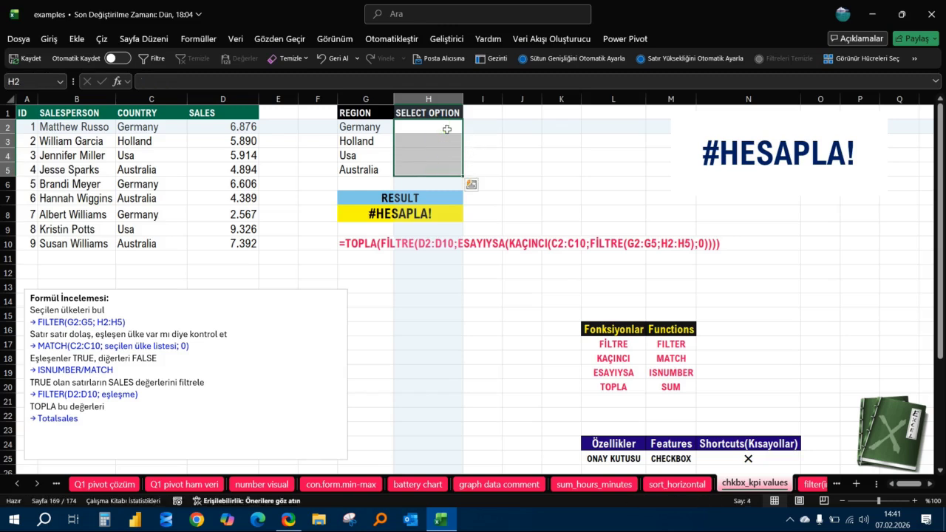
# Insert checkboxes into the SELECT OPTION cells H2:H5.
pyautogui.click(560, 166)
pyautogui.moveTo(448, 131); pyautogui.dragTo(444, 167)
pyautogui.click(76, 40)
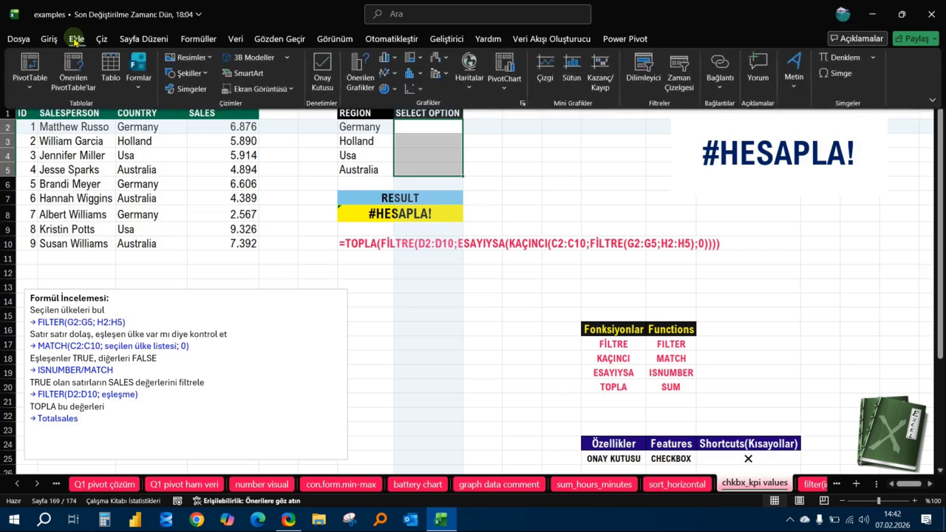
pyautogui.click(324, 70)
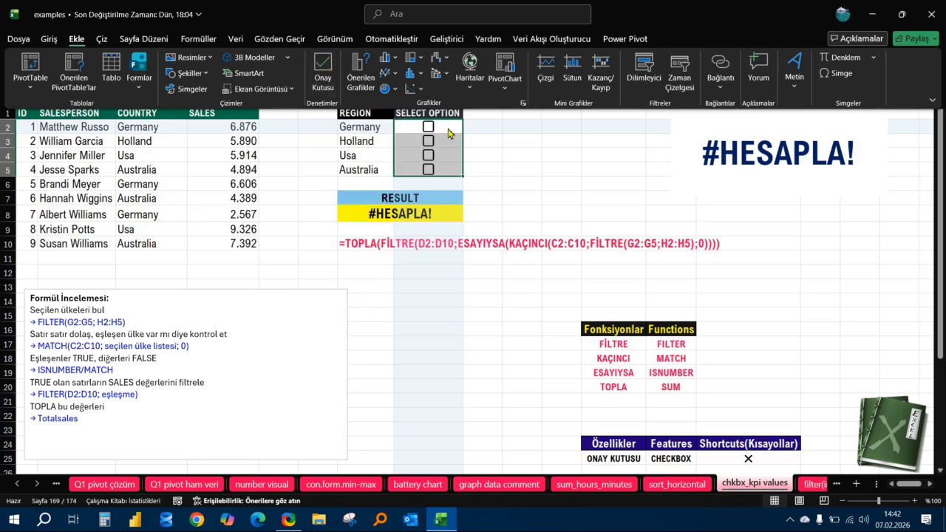
pyautogui.click(610, 142)
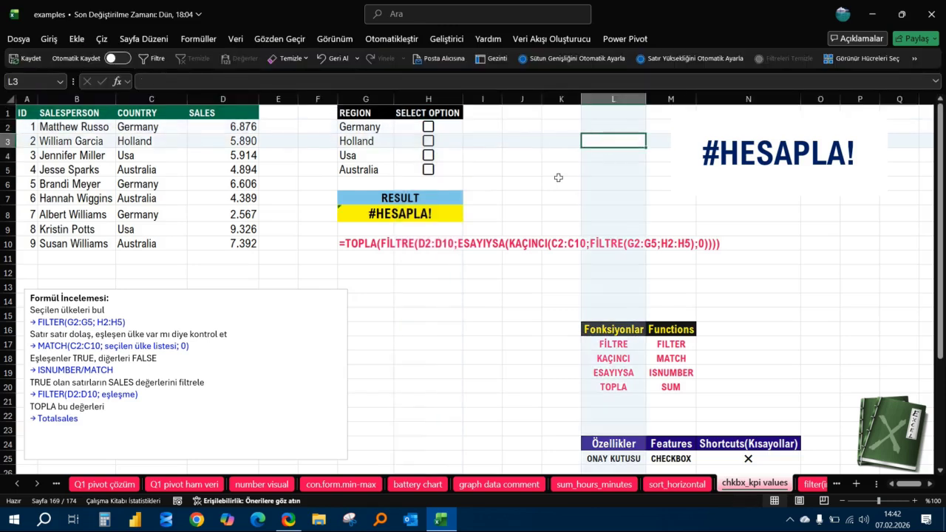
# Clear the formula from the RESULT cell G8.
pyautogui.click(405, 216)
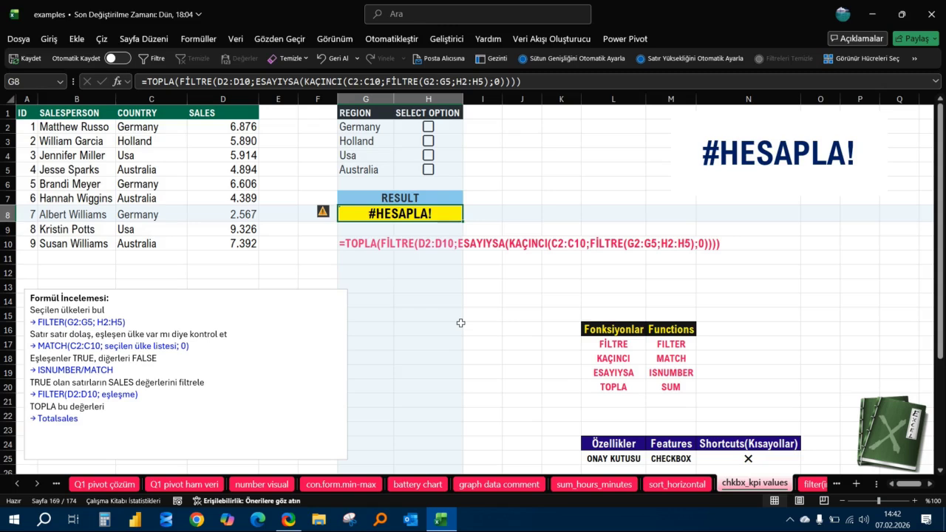
pyautogui.press('Delete')
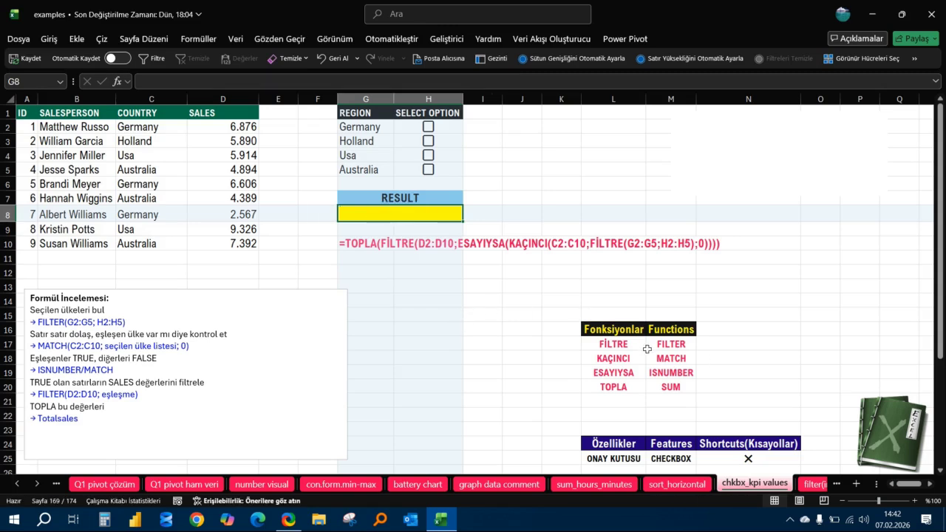
# Review the Turkish function names and their English equivalents in the list at L17:M20.
pyautogui.click(625, 342)
pyautogui.click(622, 359)
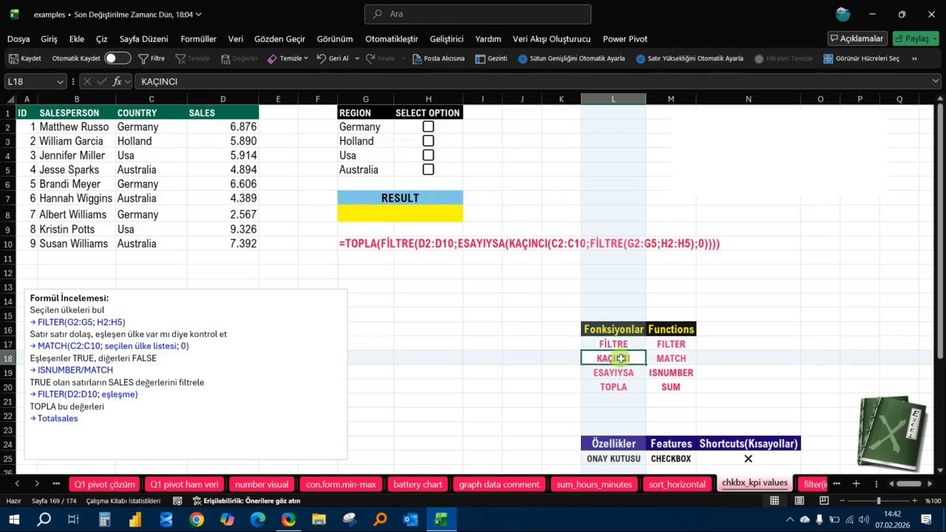
pyautogui.click(628, 373)
pyautogui.click(633, 387)
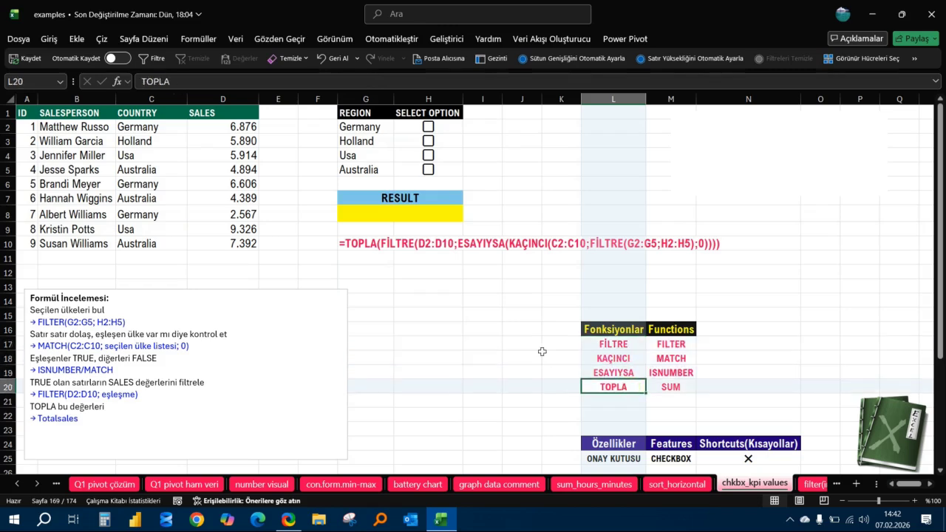
pyautogui.click(684, 345)
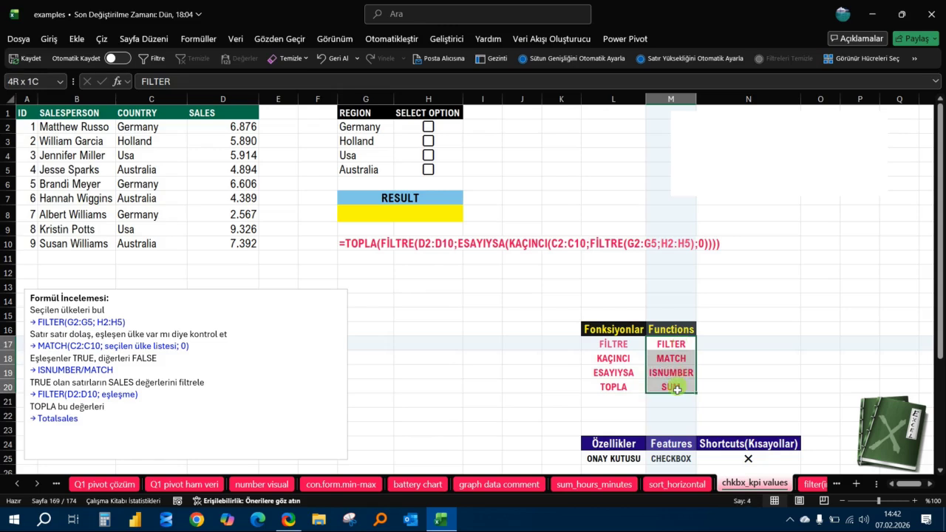
pyautogui.click(518, 285)
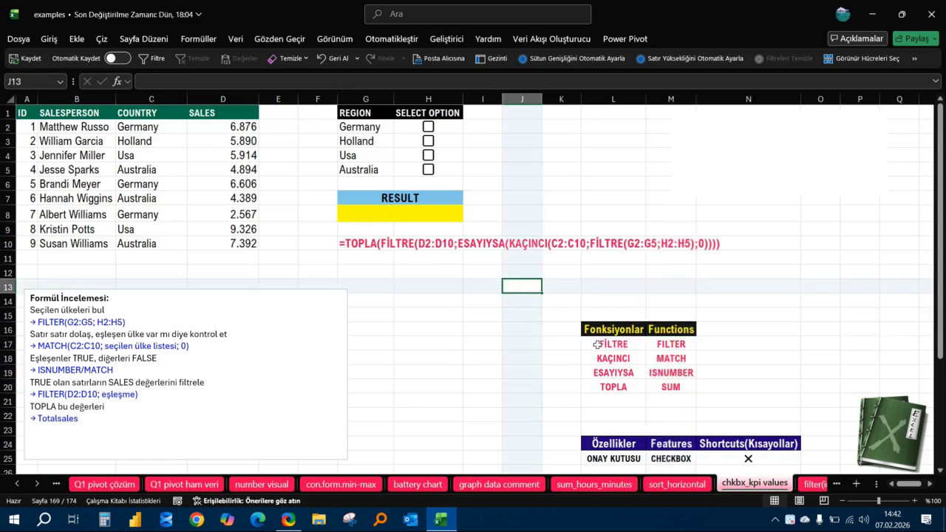
# Begin a new formula in the RESULT cell G8.
pyautogui.click(363, 215)
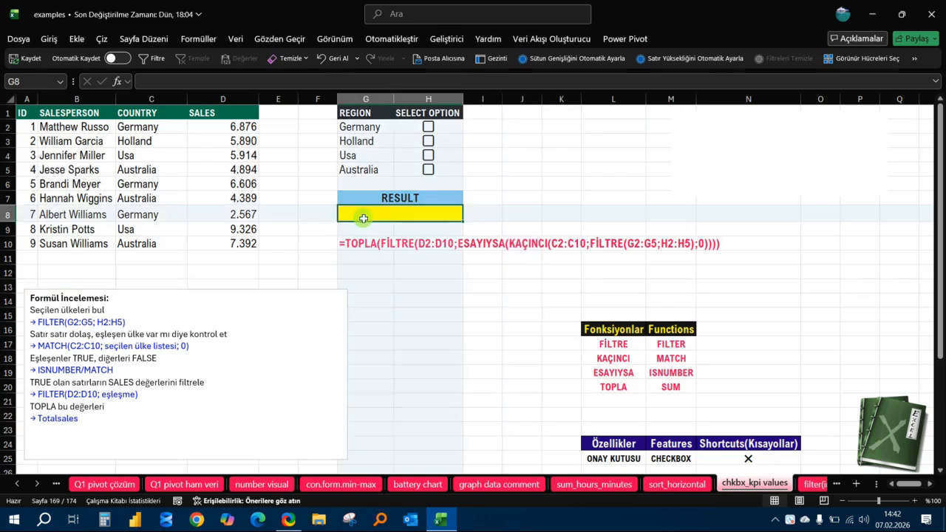
pyautogui.write('=')
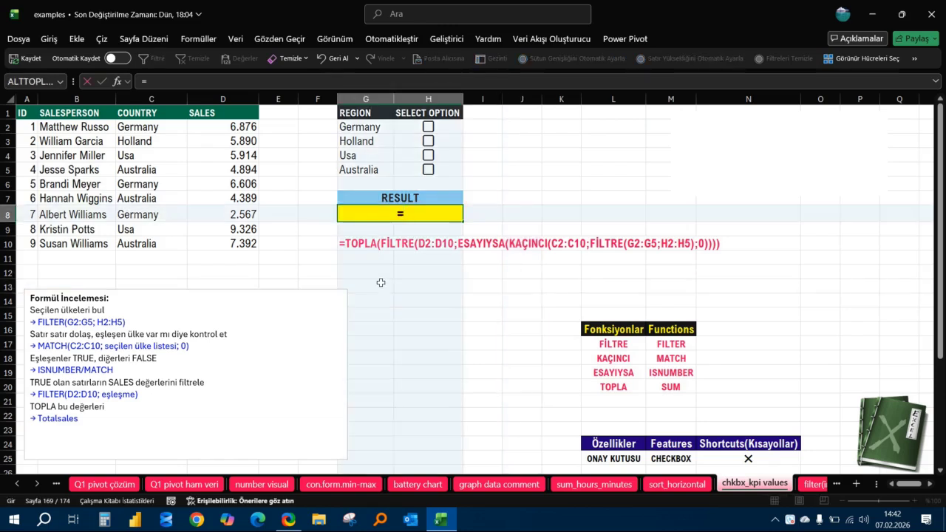
pyautogui.write('topl')
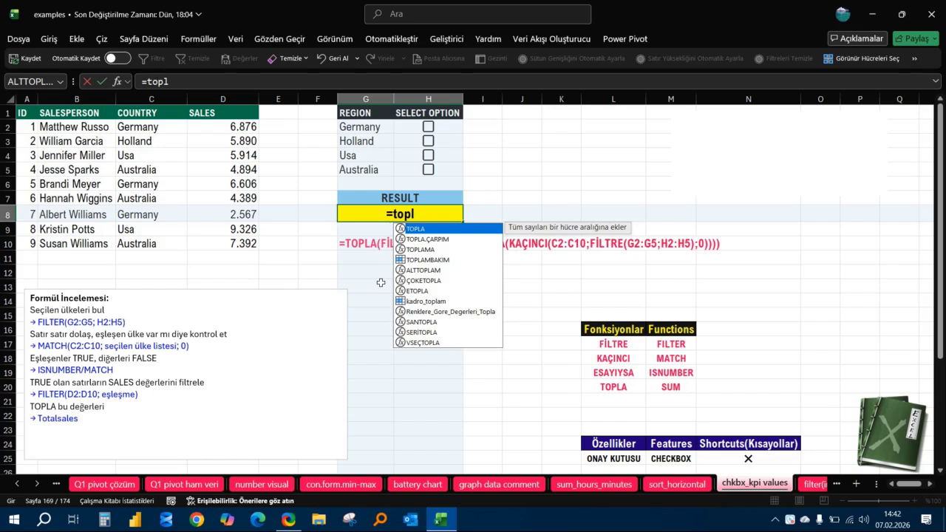
pyautogui.write('a')
pyautogui.press('BackSpace')
pyautogui.press('BackSpace')
pyautogui.press('BackSpace')
pyautogui.press('BackSpace')
pyautogui.press('BackSpace')
pyautogui.press('capslock')
pyautogui.write('T')
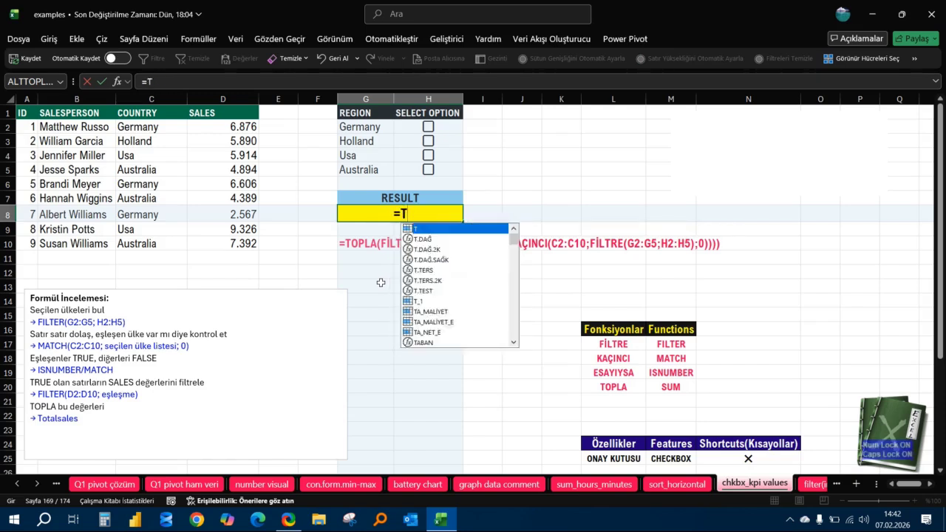
pyautogui.write('OPLA(')
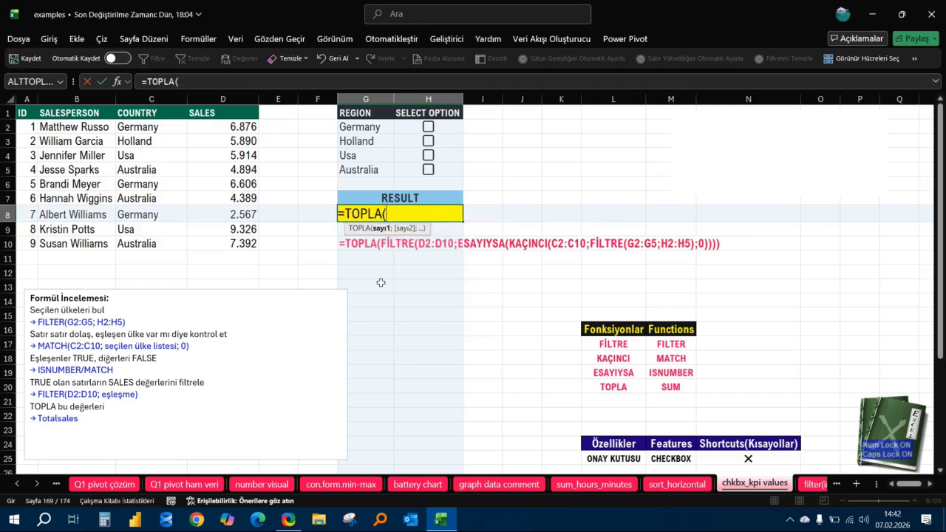
pyautogui.write('FİL')
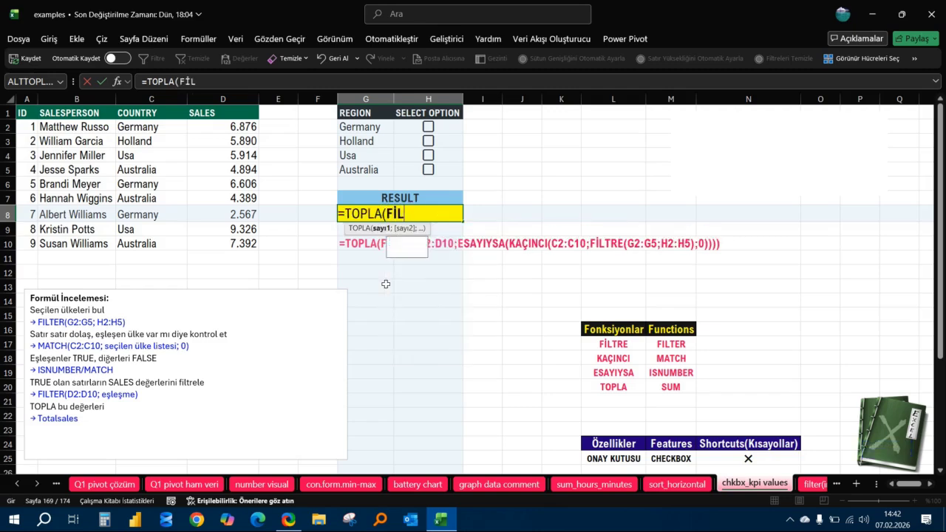
pyautogui.write('TRE(')
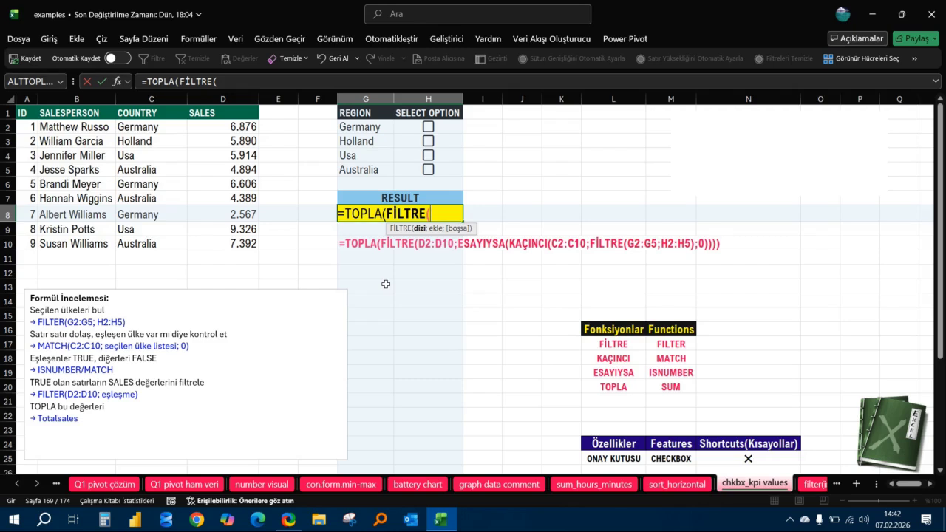
pyautogui.press('BackSpace')
pyautogui.press('BackSpace')
pyautogui.press('BackSpace')
pyautogui.press('BackSpace')
pyautogui.press('BackSpace')
pyautogui.press('BackSpace')
pyautogui.press('BackSpace')
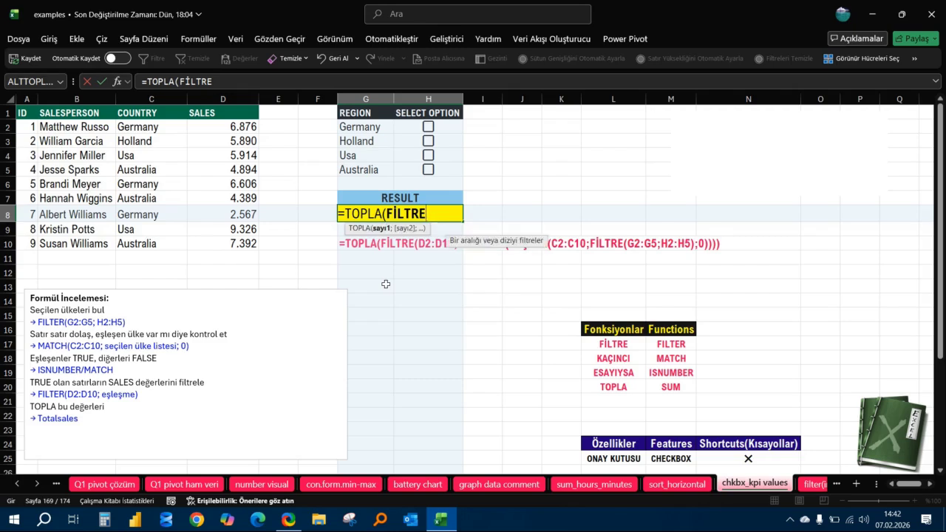
pyautogui.press('BackSpace')
pyautogui.press('BackSpace')
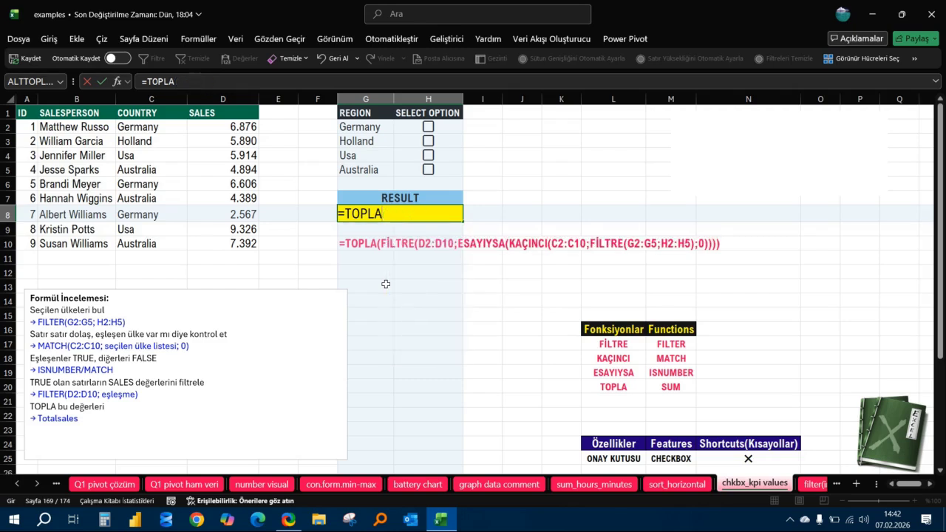
pyautogui.write('A')
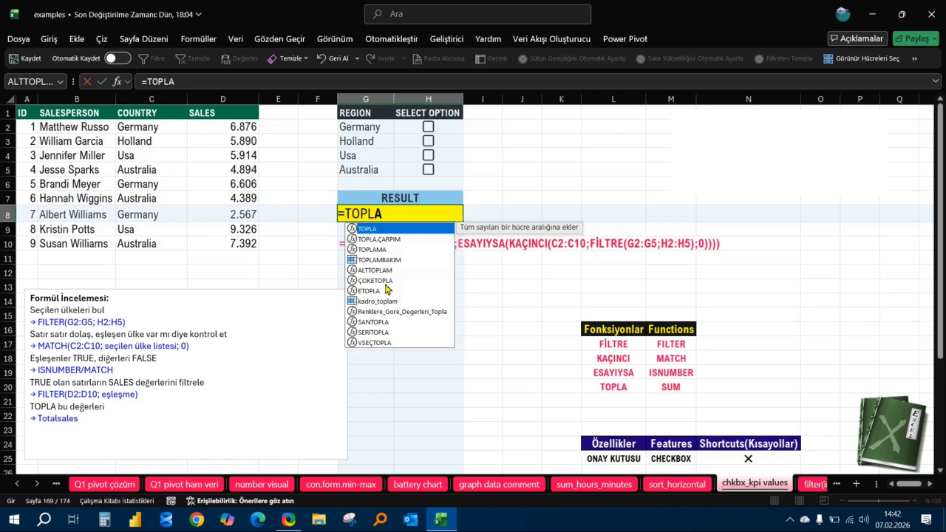
pyautogui.press('BackSpace')
pyautogui.press('BackSpace')
pyautogui.press('BackSpace')
pyautogui.press('BackSpace')
pyautogui.press('BackSpace')
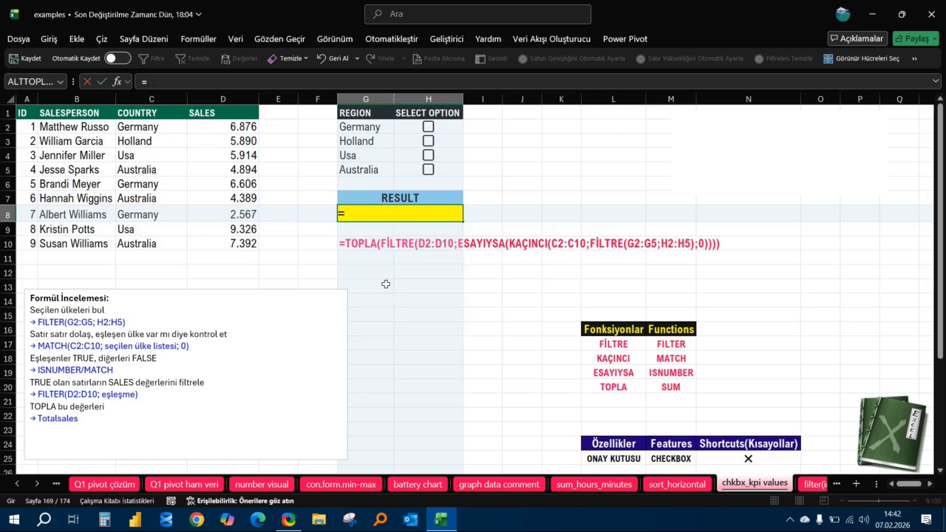
# Open the formula with TOPLA around a FİLTRE function whose array is the sales range D2:D10.
pyautogui.write('TOPLA(')
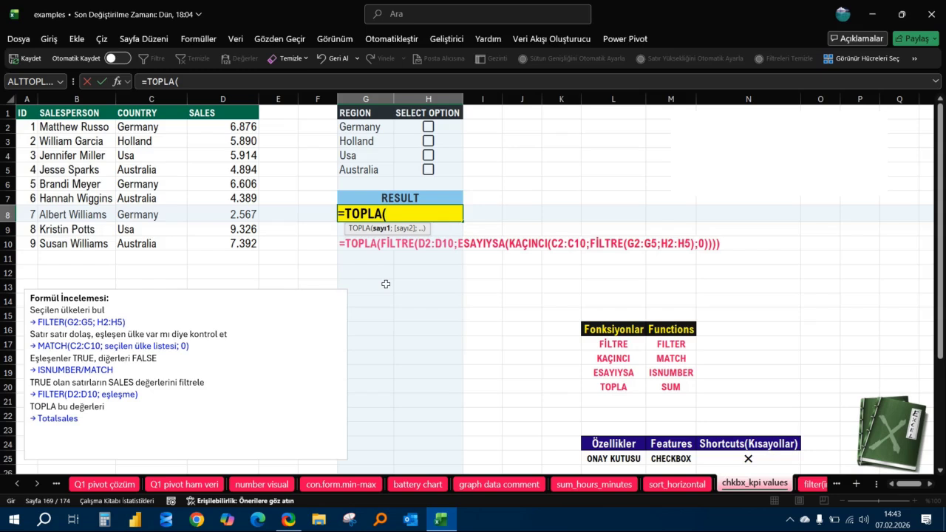
pyautogui.write('FİLTRE(')
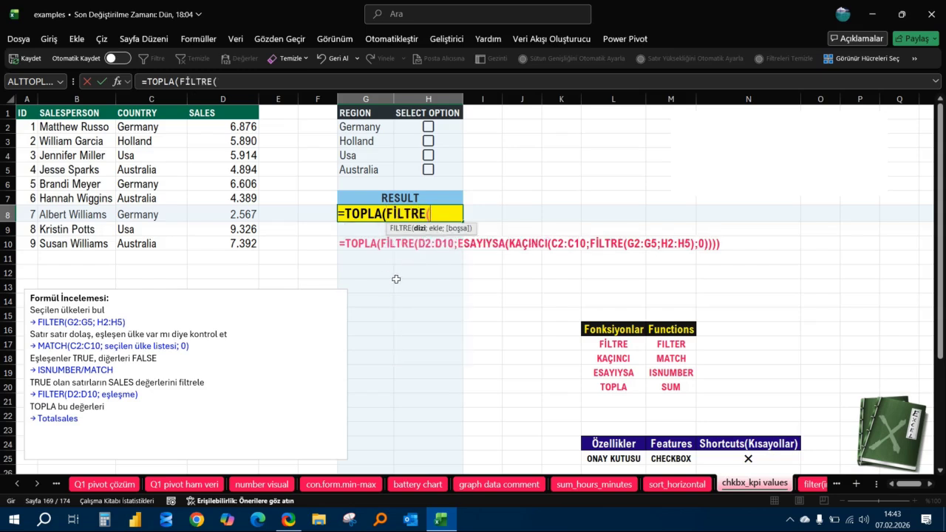
pyautogui.click(227, 127)
pyautogui.moveTo(227, 128); pyautogui.dragTo(236, 246)
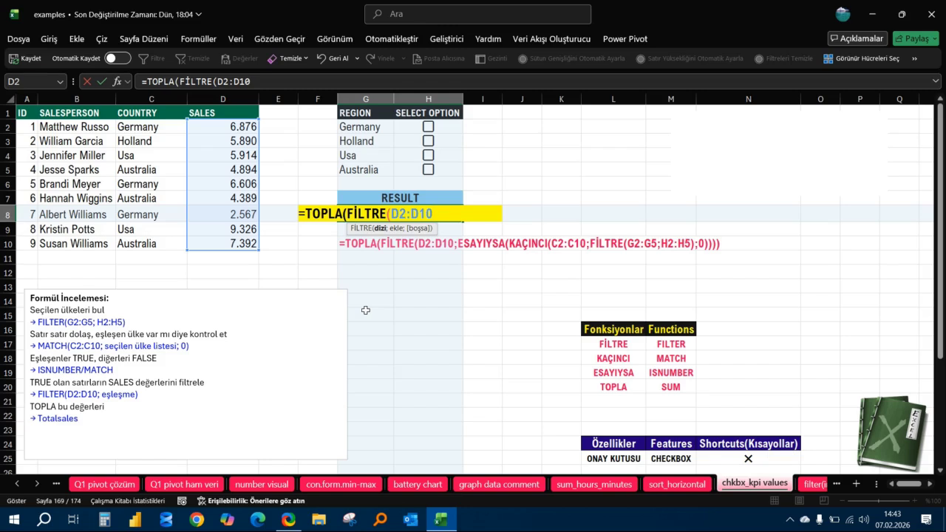
# Add ESAYIYSA with a nested KAÇINCI as the filter condition, using the country range C2:C10 as the lookup value.
pyautogui.write(';')
pyautogui.write('ESAY')
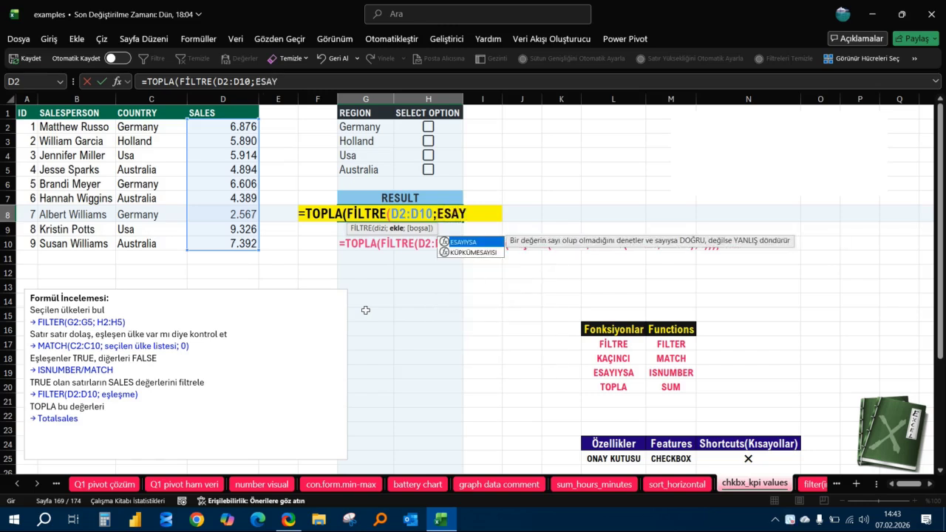
pyautogui.press('Tab')
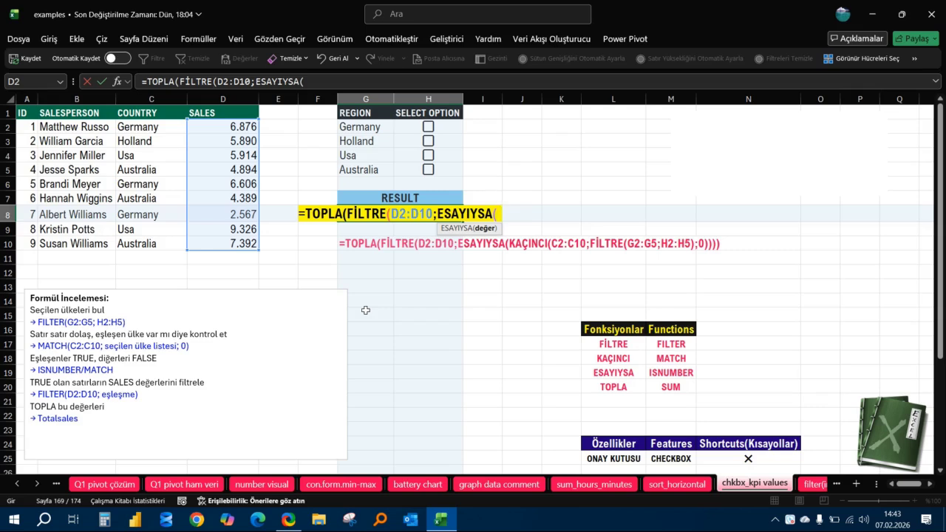
pyautogui.write('KAÇIN')
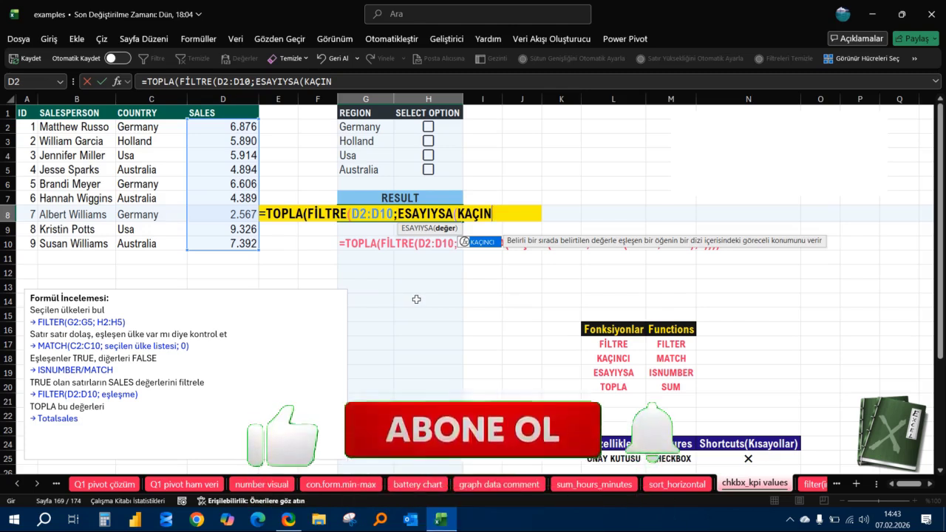
pyautogui.press('Tab')
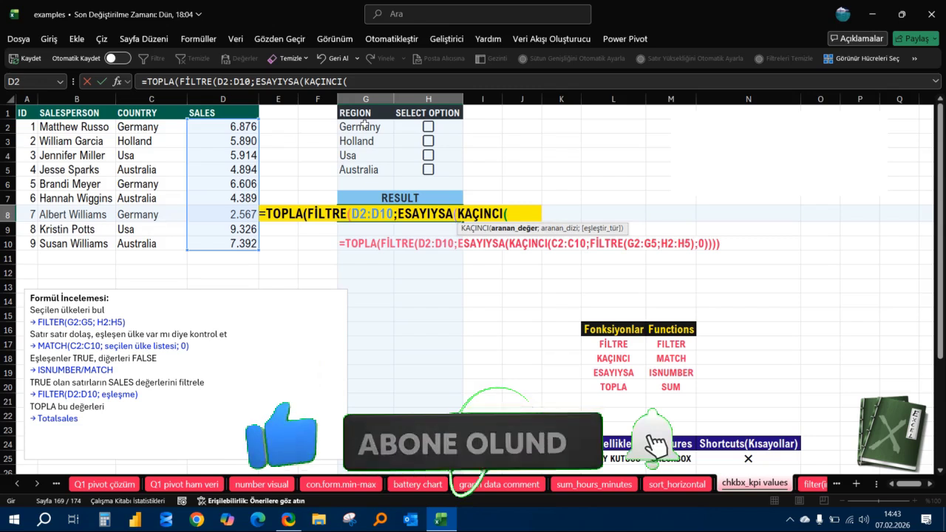
pyautogui.moveTo(152, 127); pyautogui.dragTo(153, 240)
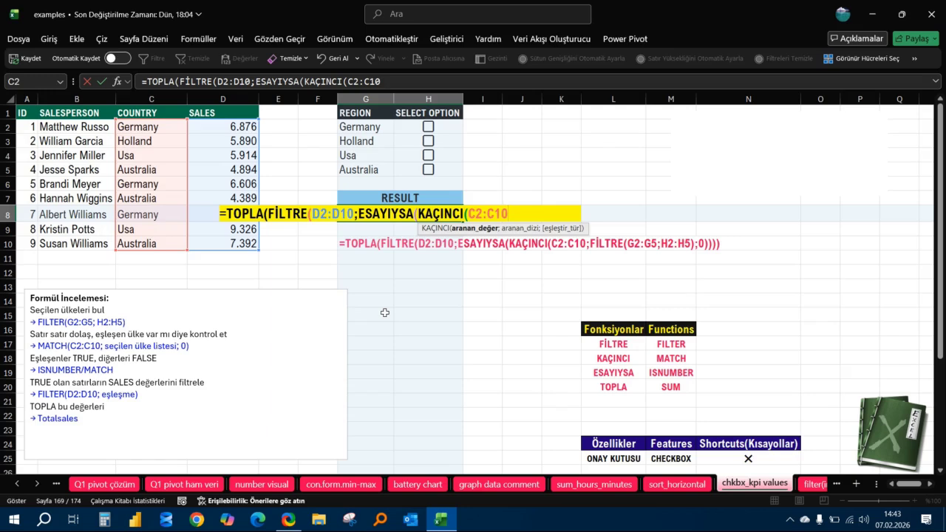
# Add a nested FİLTRE as KAÇINCI's lookup array, with regions G2:G5 as its array and checkboxes H2:H5 as its condition.
pyautogui.write(';')
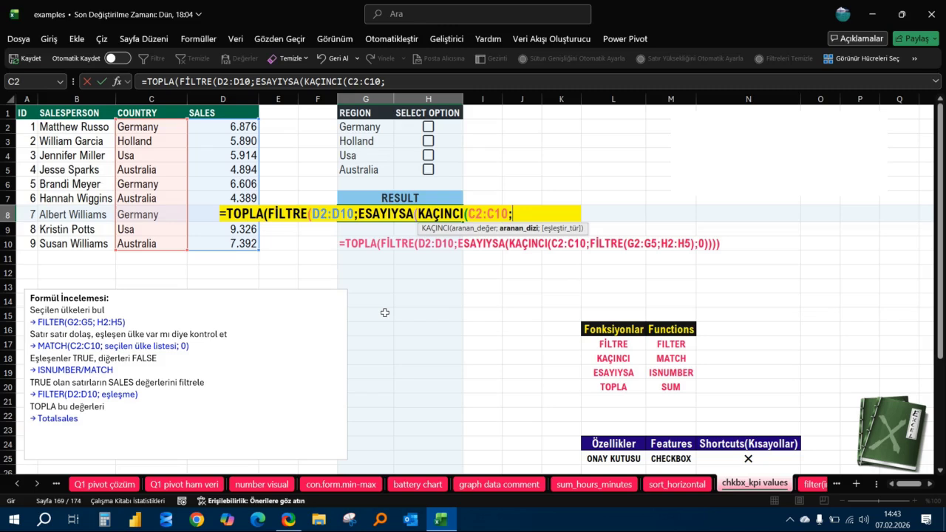
pyautogui.write('FİLTR')
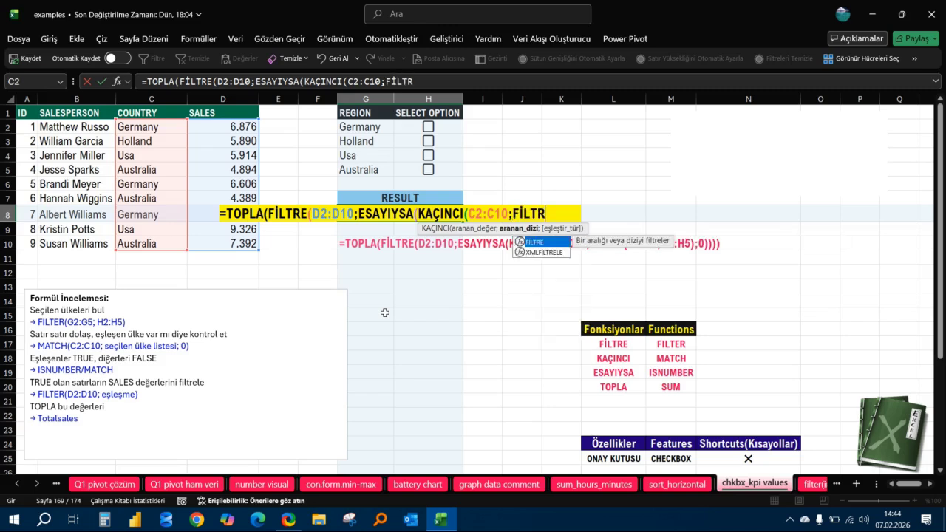
pyautogui.press('Tab')
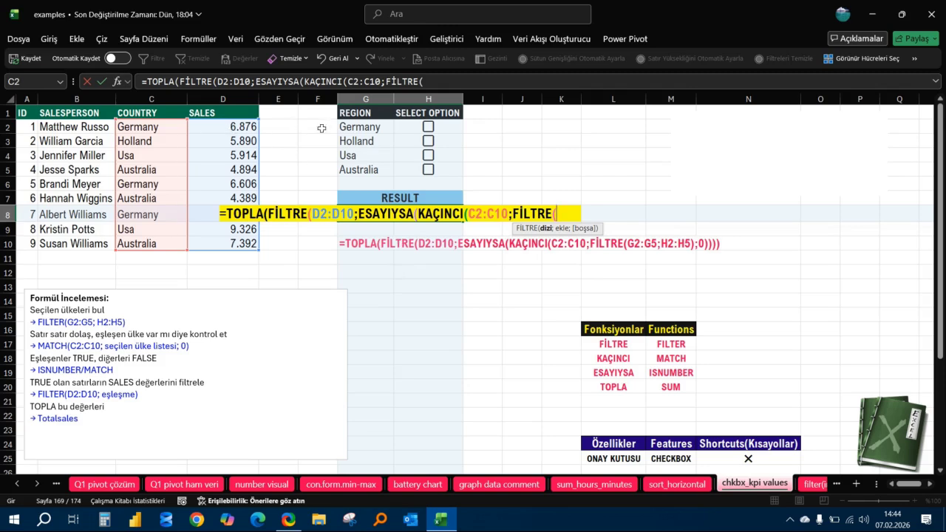
pyautogui.moveTo(388, 127); pyautogui.dragTo(379, 168)
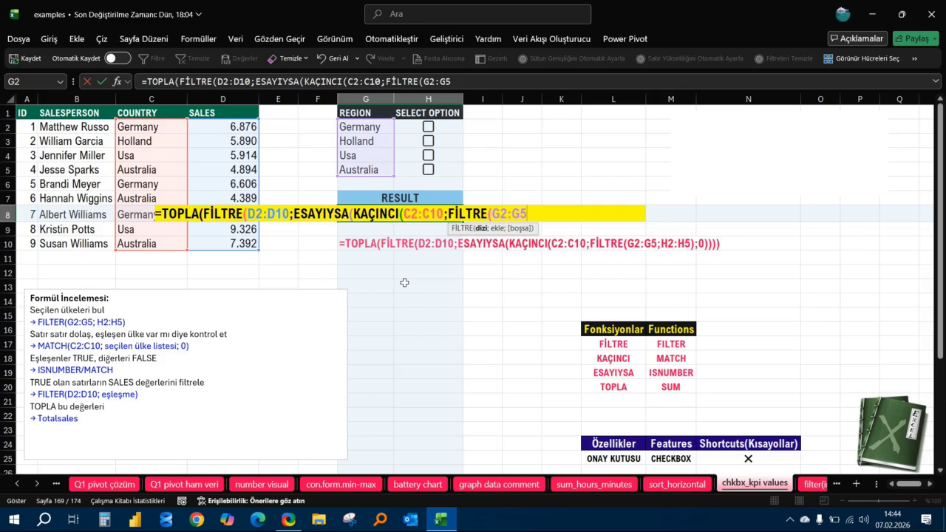
pyautogui.write(';')
pyautogui.moveTo(445, 126); pyautogui.dragTo(445, 169)
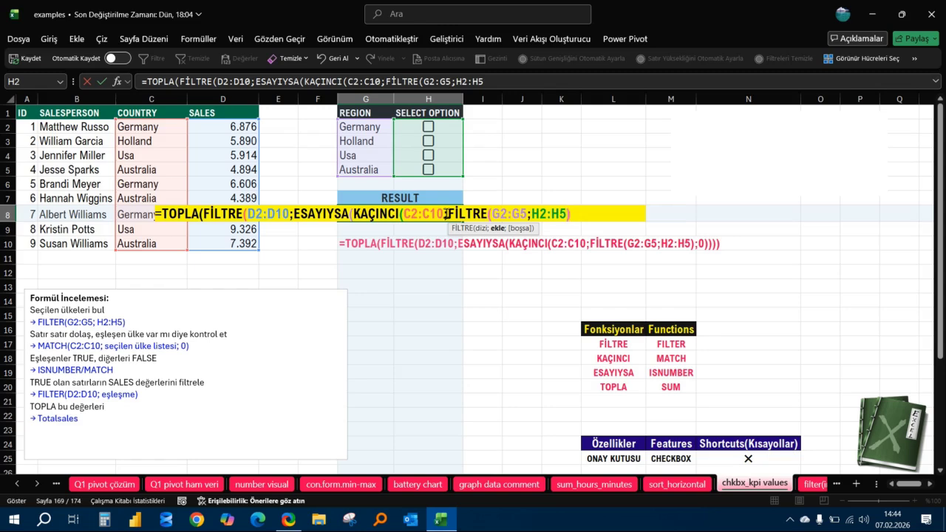
pyautogui.write(')')
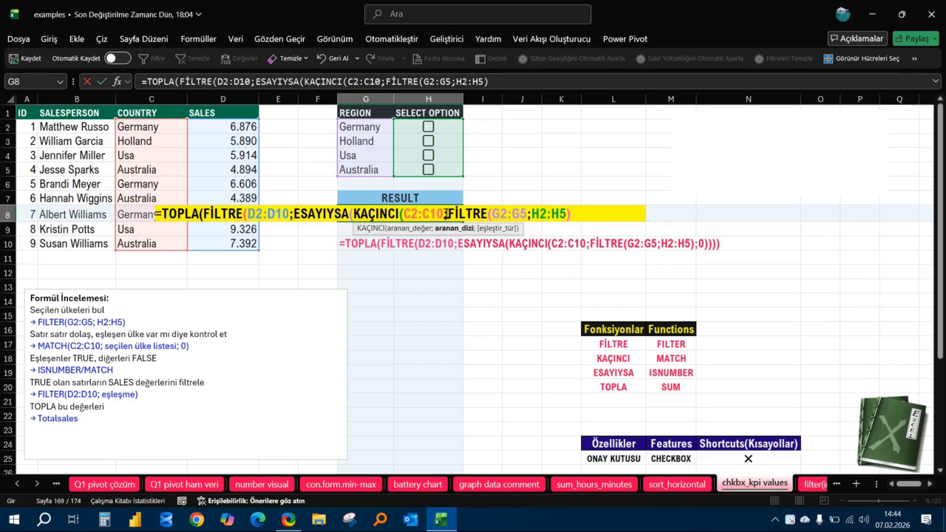
pyautogui.write(';')
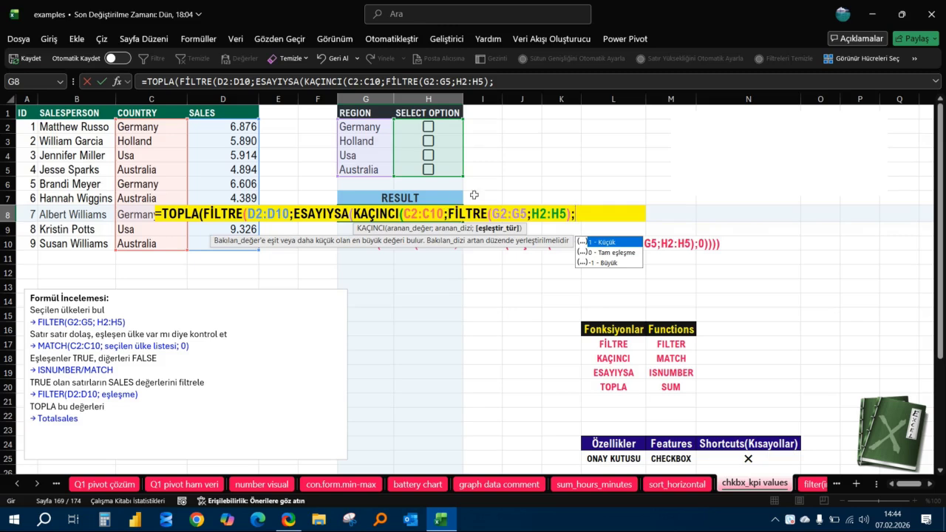
# Set KAÇINCI's match type to 0 (Tam eşleşme), close all open parentheses and commit the formula in G8.
pyautogui.doubleClick(615, 256)
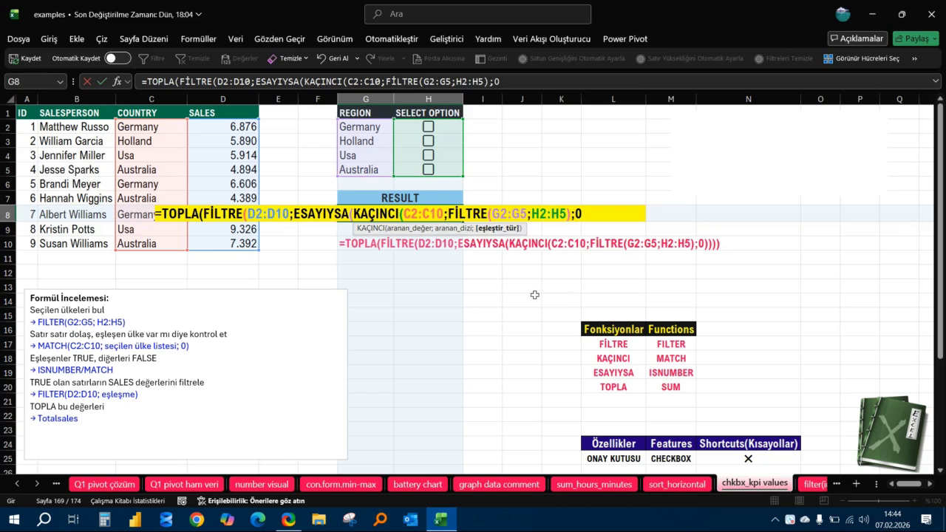
pyautogui.write('))')
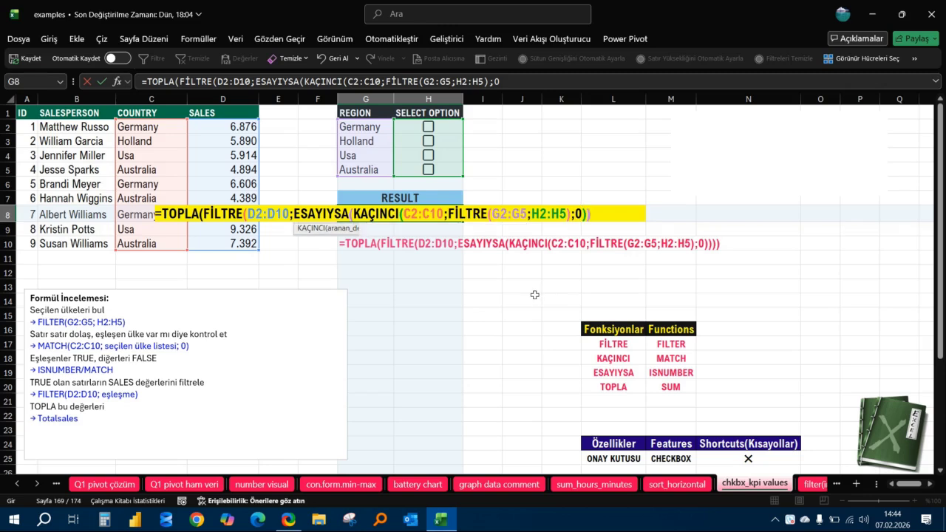
pyautogui.write(')')
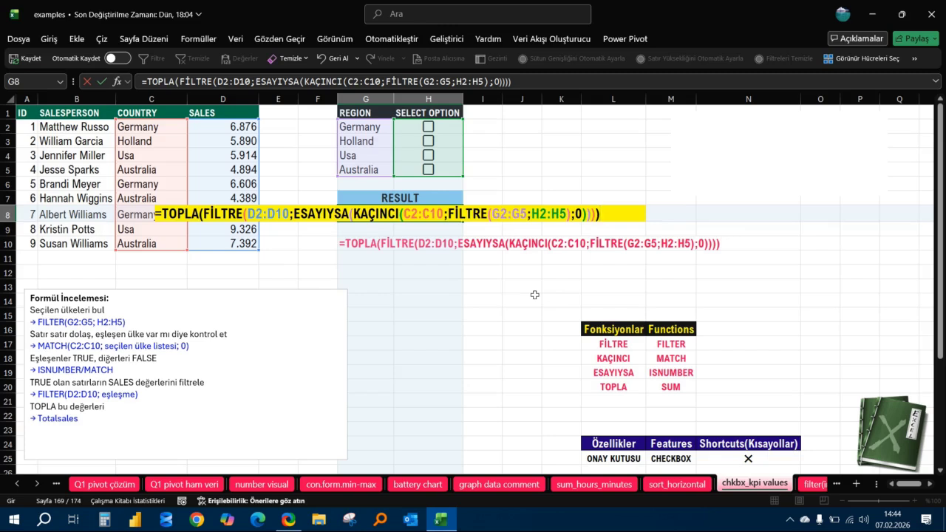
pyautogui.press('Return')
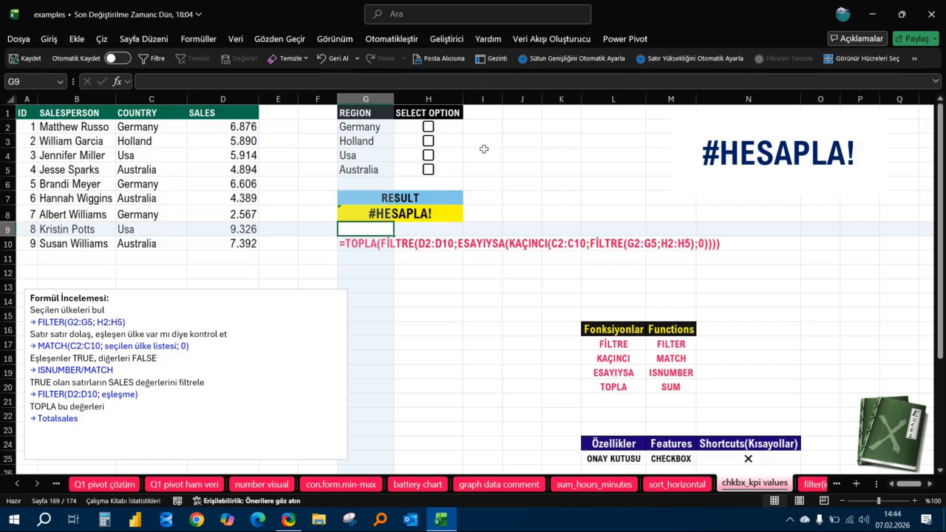
# Tick the Holland and Usa checkboxes, and check the result by selecting their sales cells D3, D4 and D9 together.
pyautogui.click(428, 142)
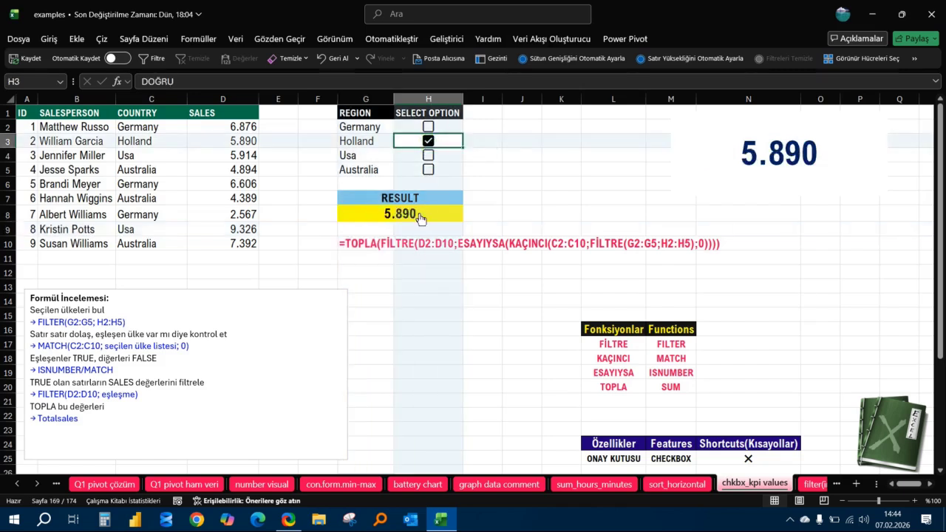
pyautogui.click(429, 157)
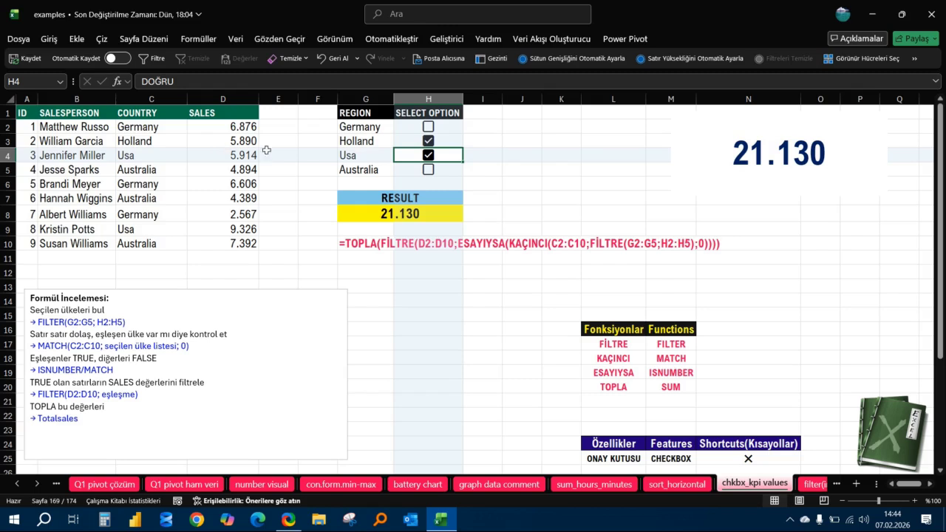
pyautogui.click(241, 140)
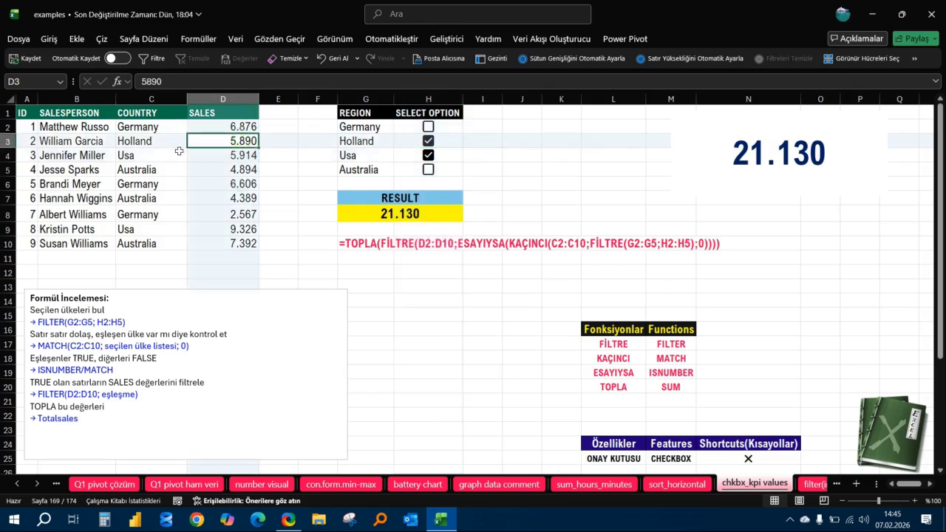
pyautogui.keyDown('ctrl'); pyautogui.click(237, 158); pyautogui.keyUp('ctrl')
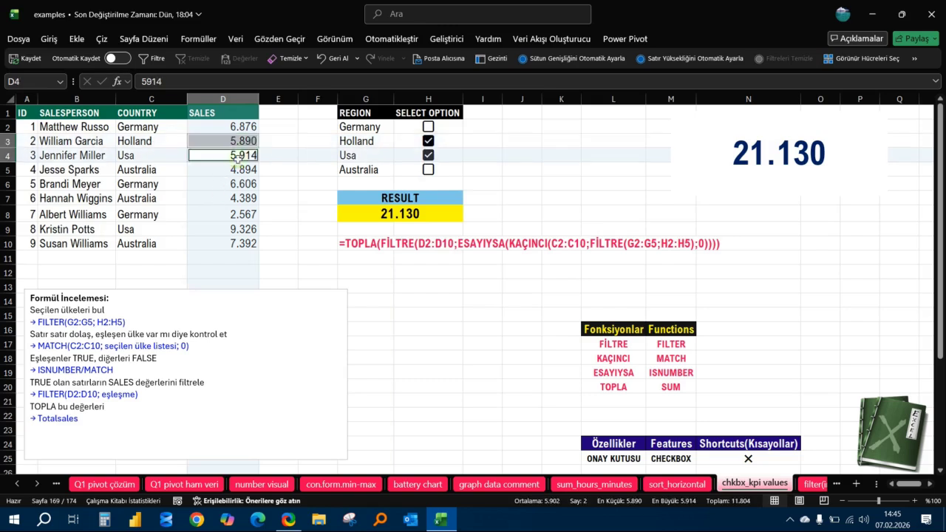
pyautogui.keyDown('ctrl'); pyautogui.click(234, 230); pyautogui.keyUp('ctrl')
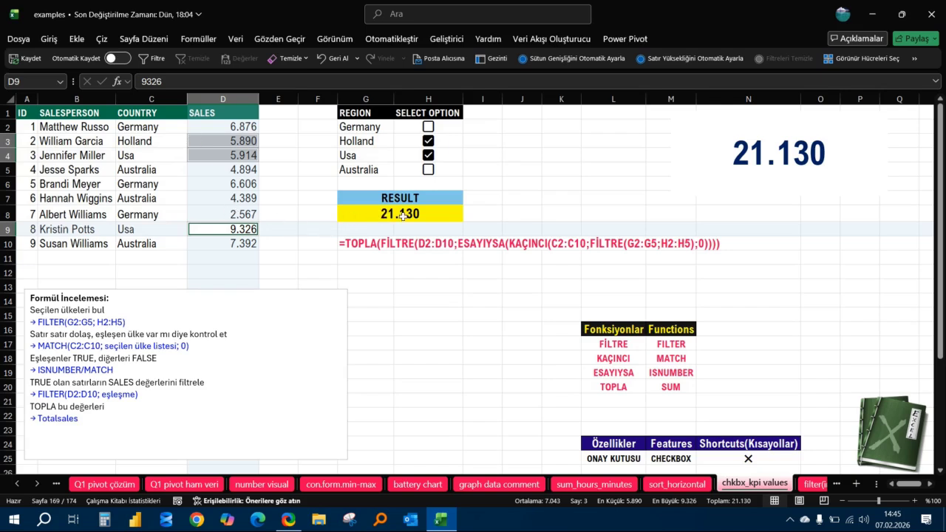
# Replace the existing KPI text box with a new empty one spanning about N2:Q7.
pyautogui.click(863, 120)
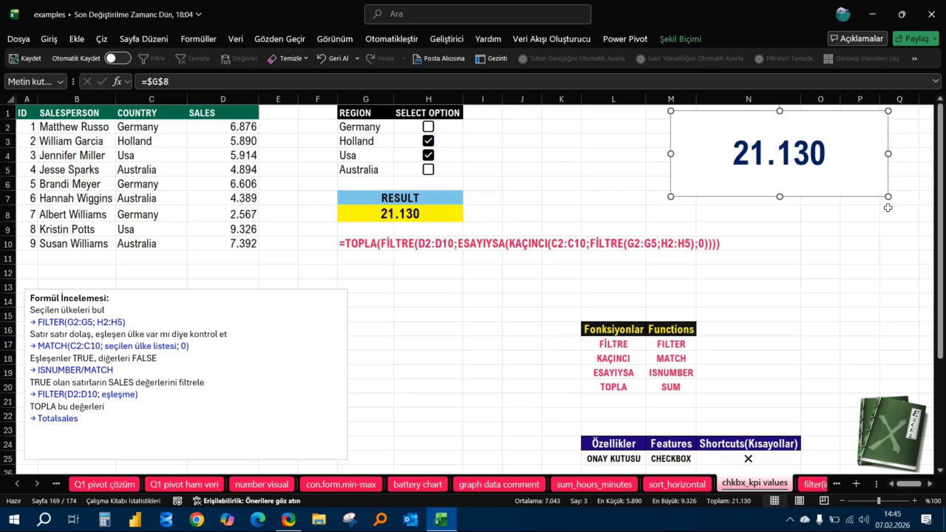
pyautogui.press('Delete')
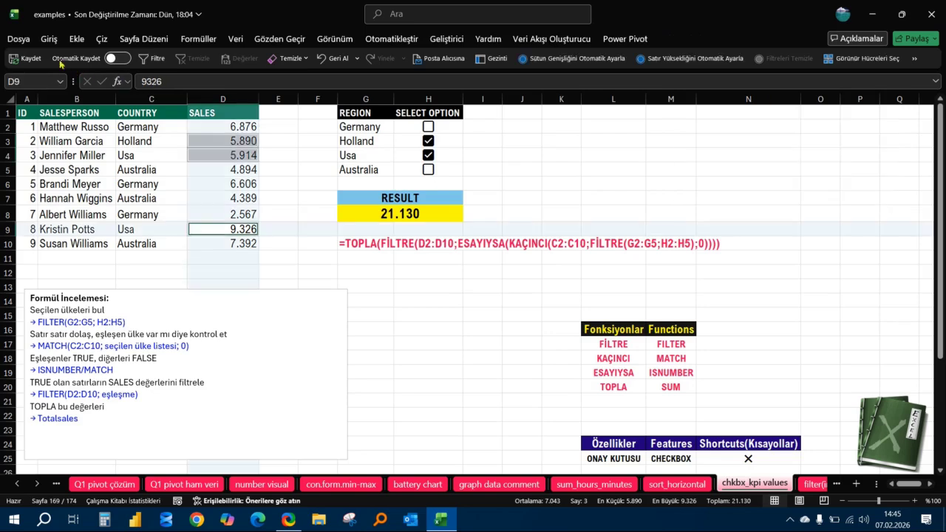
pyautogui.click(77, 38)
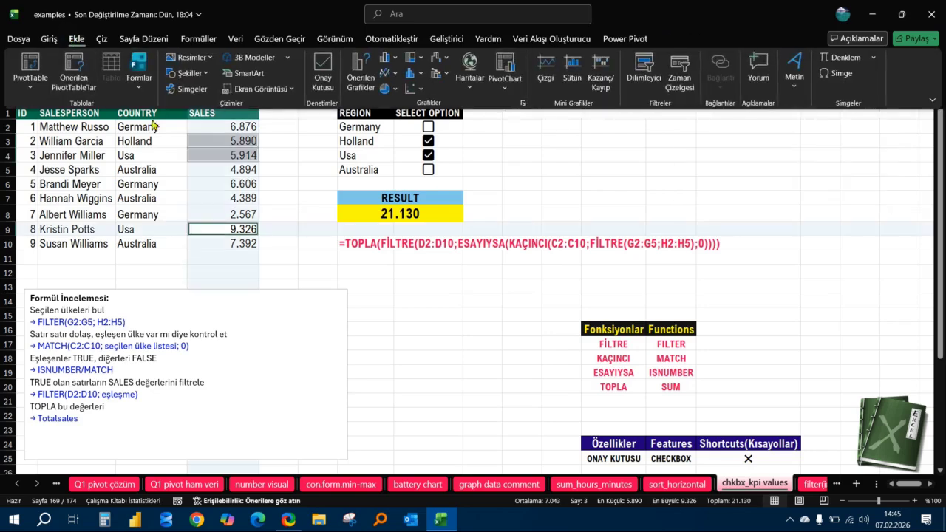
pyautogui.click(796, 82)
pyautogui.click(797, 129)
pyautogui.moveTo(698, 120); pyautogui.dragTo(897, 208)
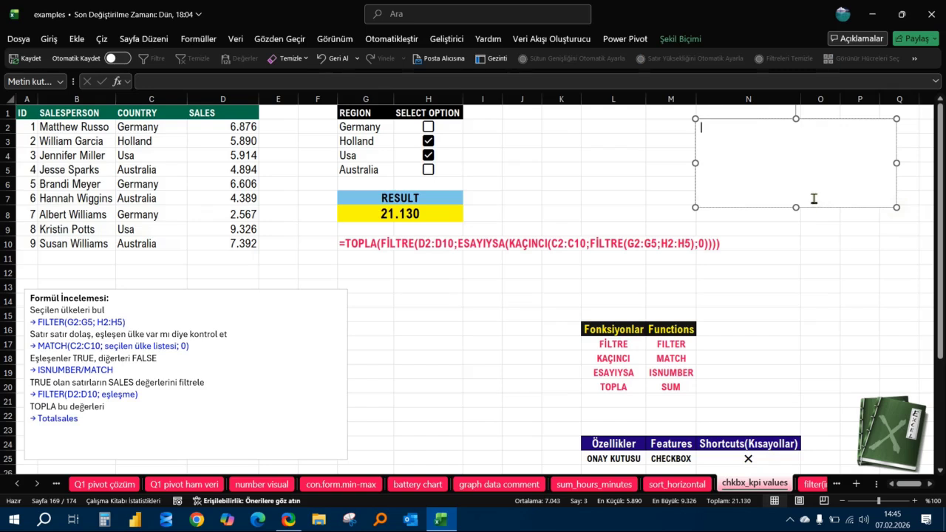
# Link the new text box to the RESULT cell with the formula =$G$8.
pyautogui.click(848, 120)
pyautogui.click(211, 87)
pyautogui.write('=')
pyautogui.click(348, 214)
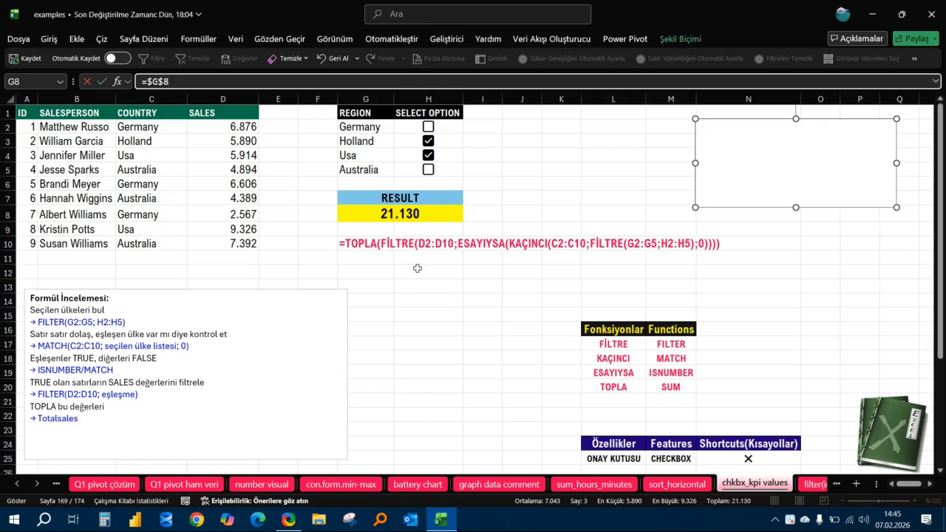
pyautogui.press('Return')
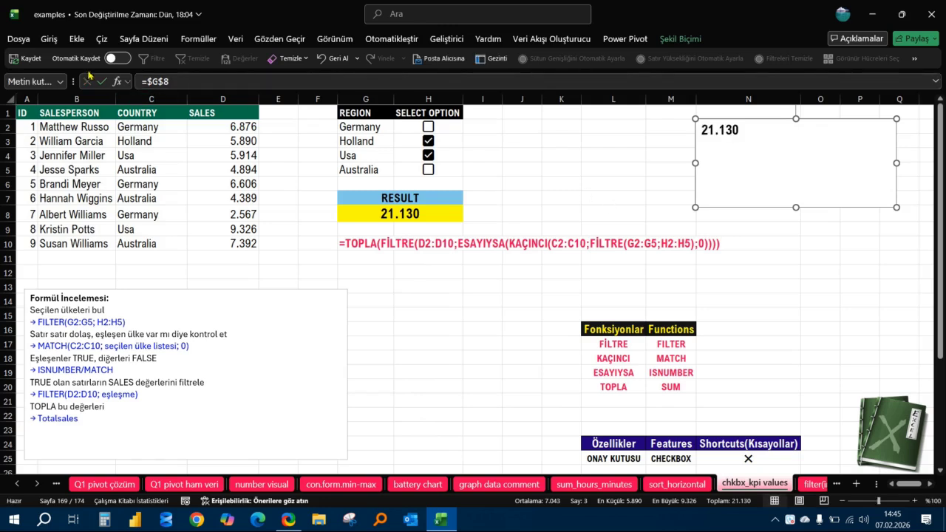
# Format the KPI text box in red at font size 32, centred horizontally and vertically.
pyautogui.click(48, 38)
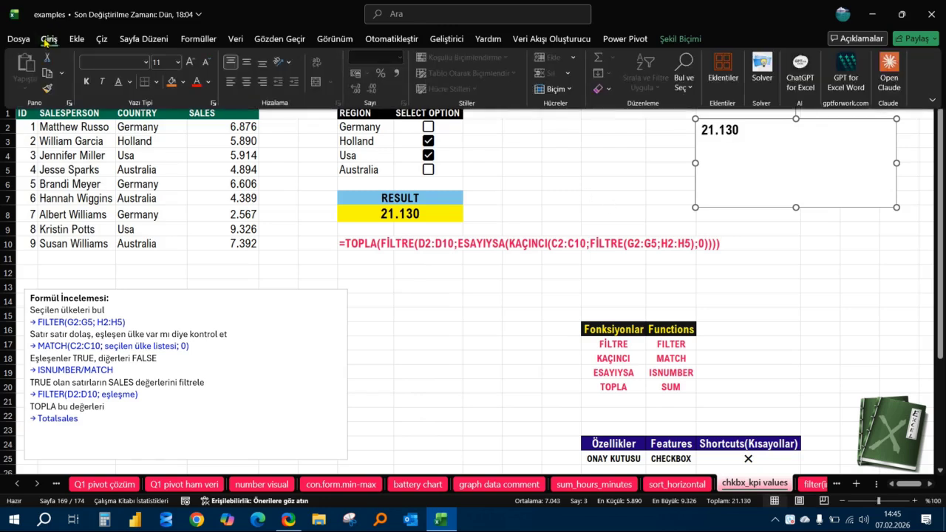
pyautogui.click(197, 85)
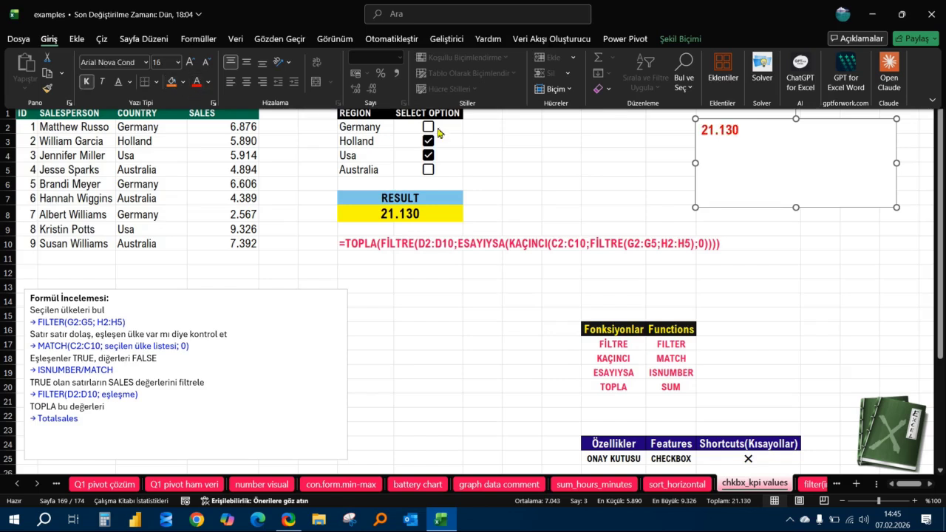
pyautogui.click(190, 62)
pyautogui.click(190, 62)
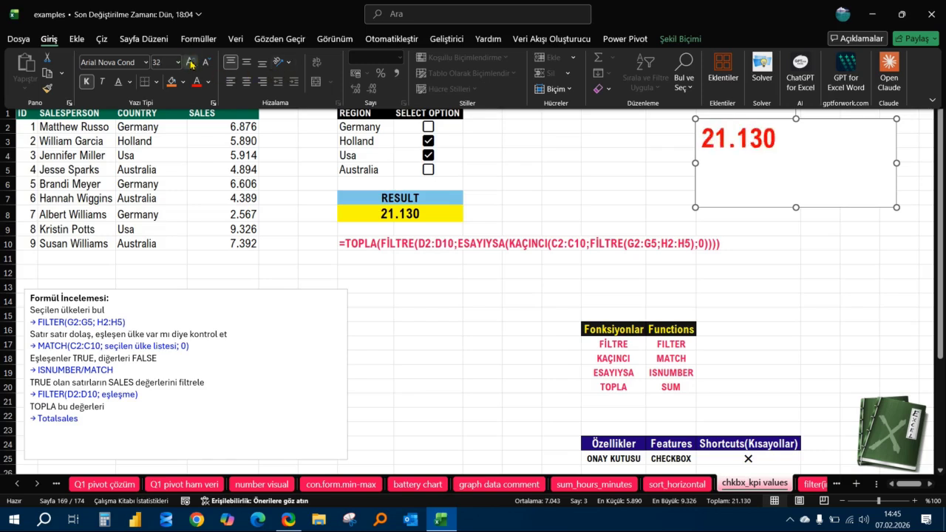
pyautogui.click(247, 82)
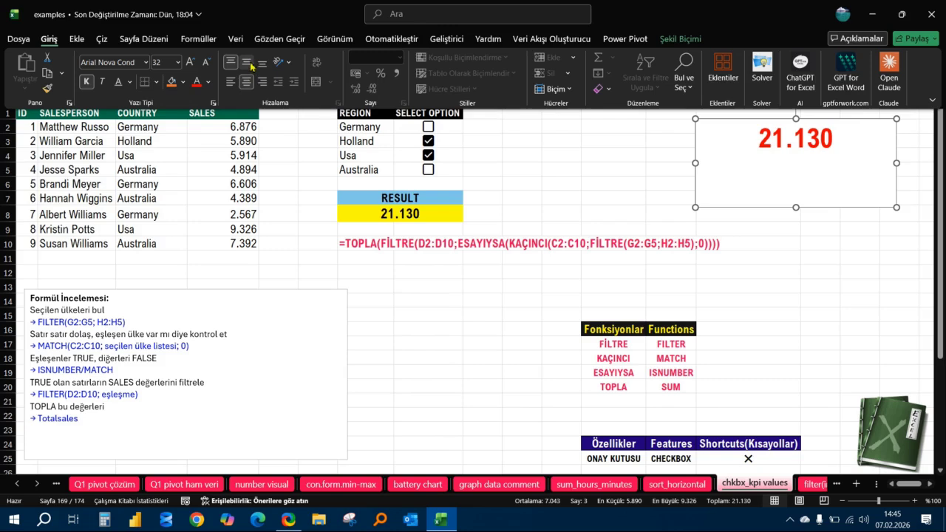
pyautogui.click(248, 63)
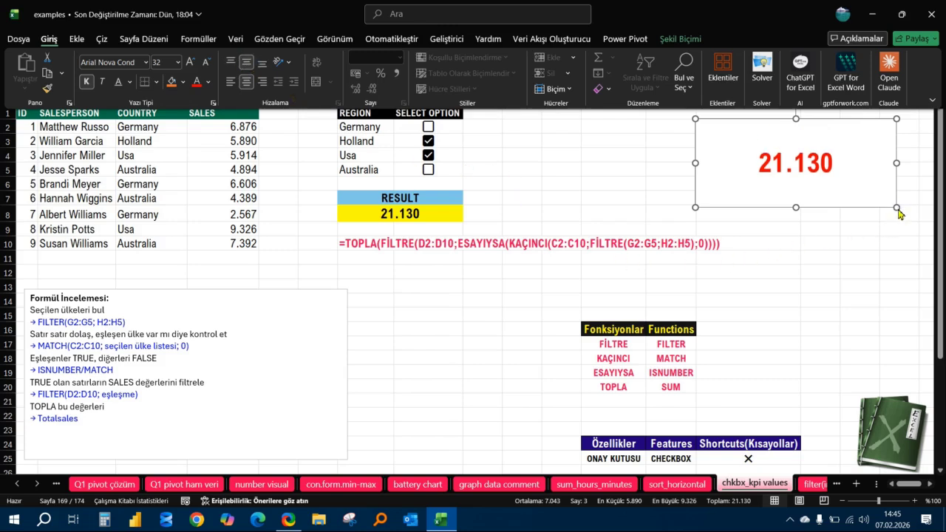
# Shrink the KPI text box slightly in width and height, and deselect it.
pyautogui.hotkey('ctrl', 'F1')
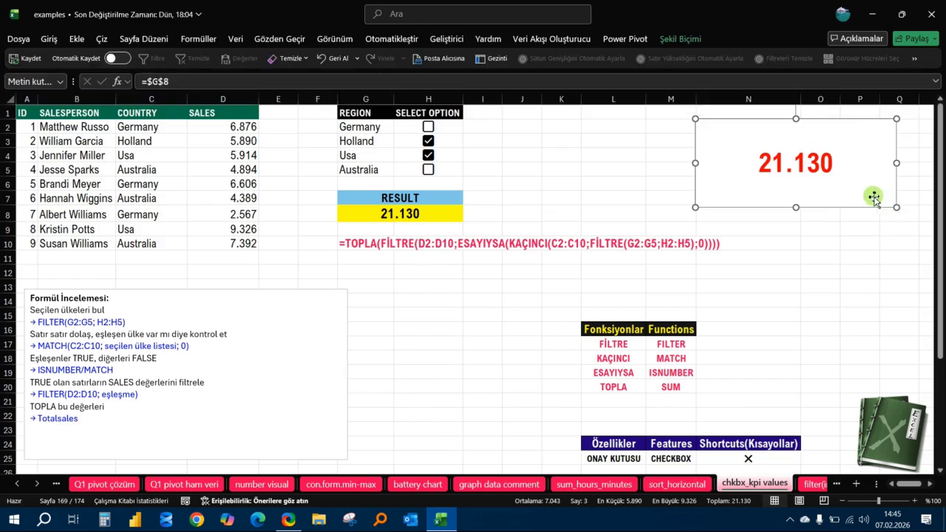
pyautogui.moveTo(896, 210); pyautogui.dragTo(881, 196)
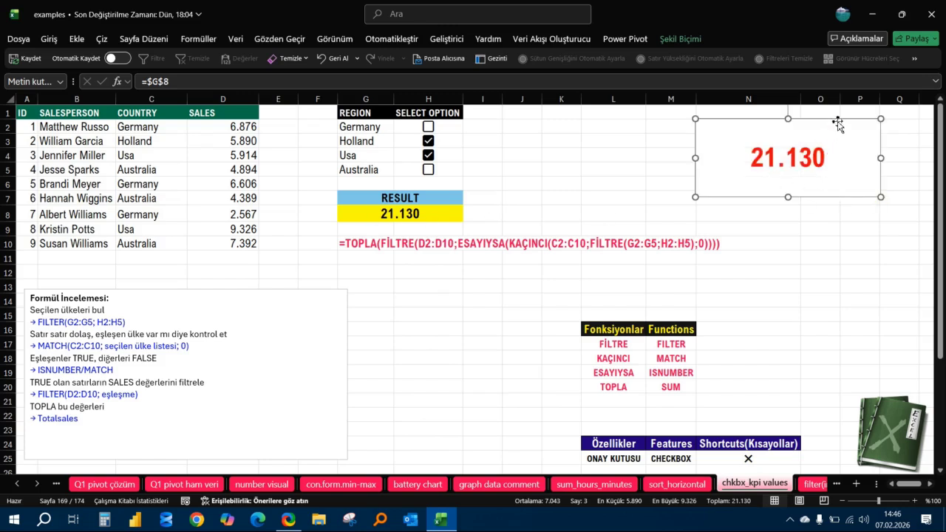
pyautogui.click(434, 284)
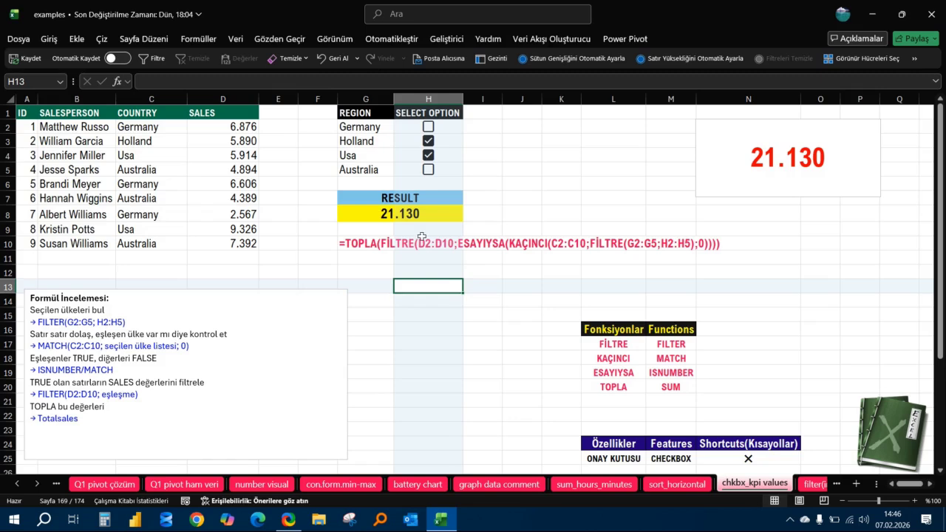
# Review the formula's logic using sales range D2:D10, the Formül İncelemesi note's FILTER(D2:D10; eşleşme) line and checkbox range H2:H5.
pyautogui.moveTo(244, 127); pyautogui.dragTo(242, 236)
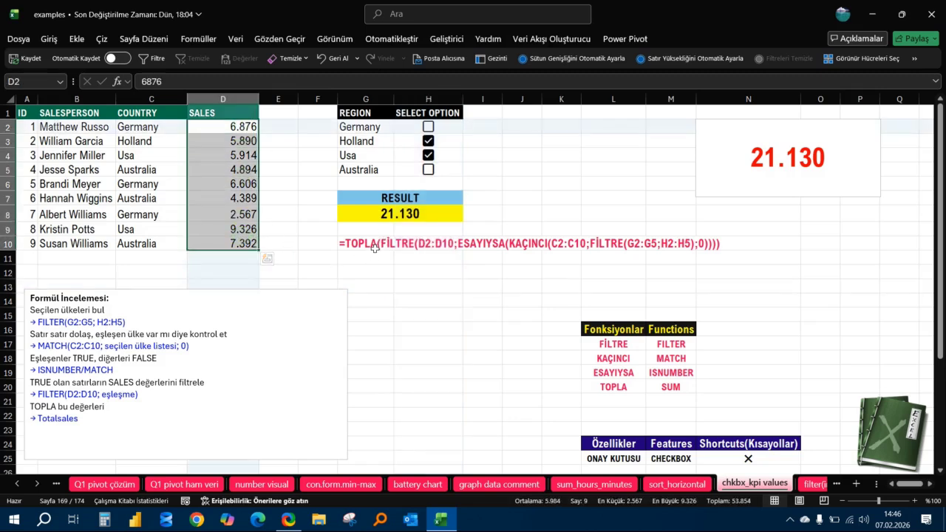
pyautogui.click(397, 271)
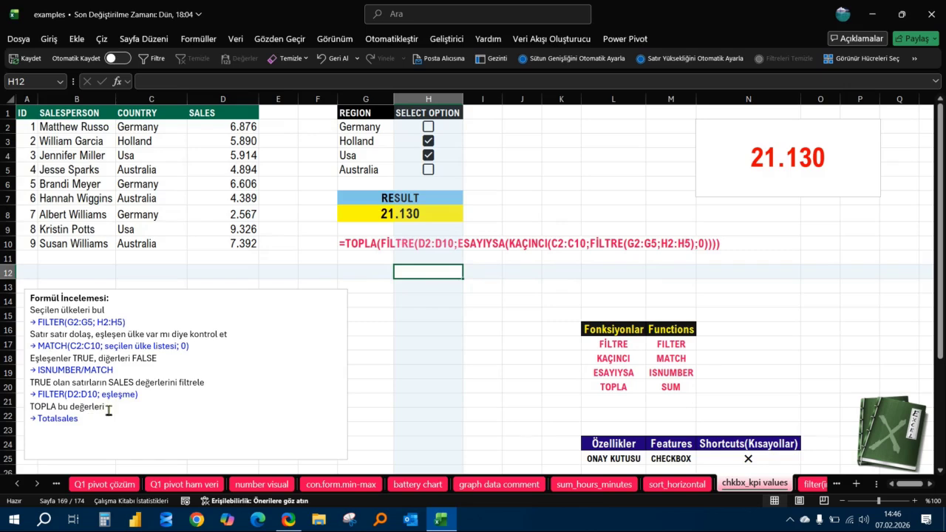
pyautogui.moveTo(155, 394); pyautogui.dragTo(30, 398)
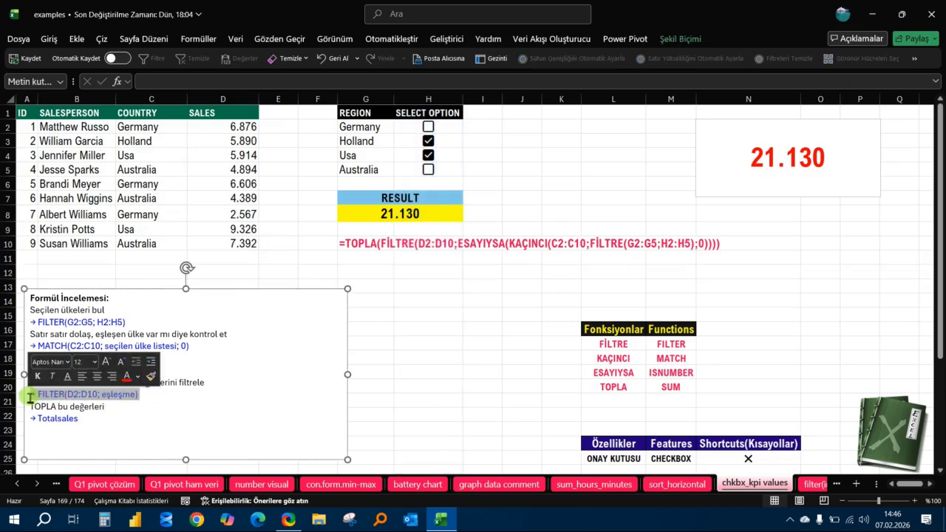
pyautogui.click(98, 397)
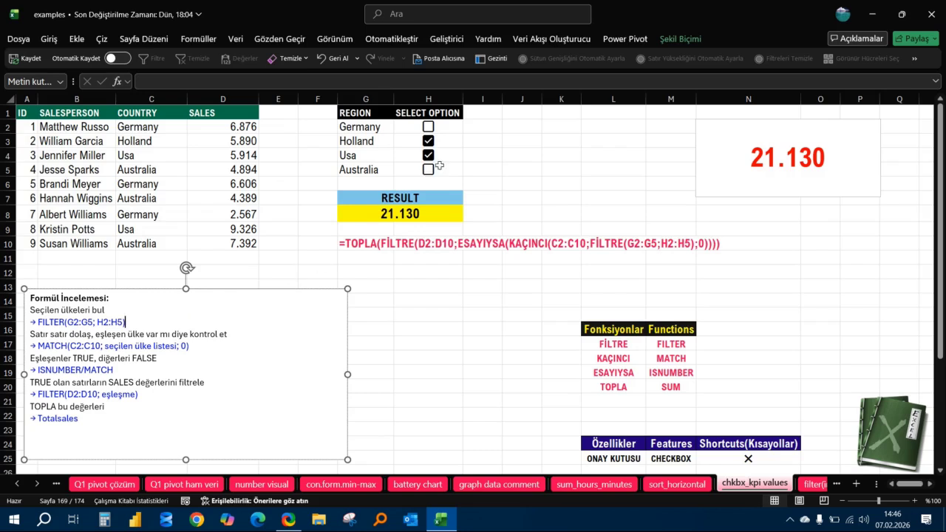
pyautogui.moveTo(462, 133); pyautogui.dragTo(453, 171)
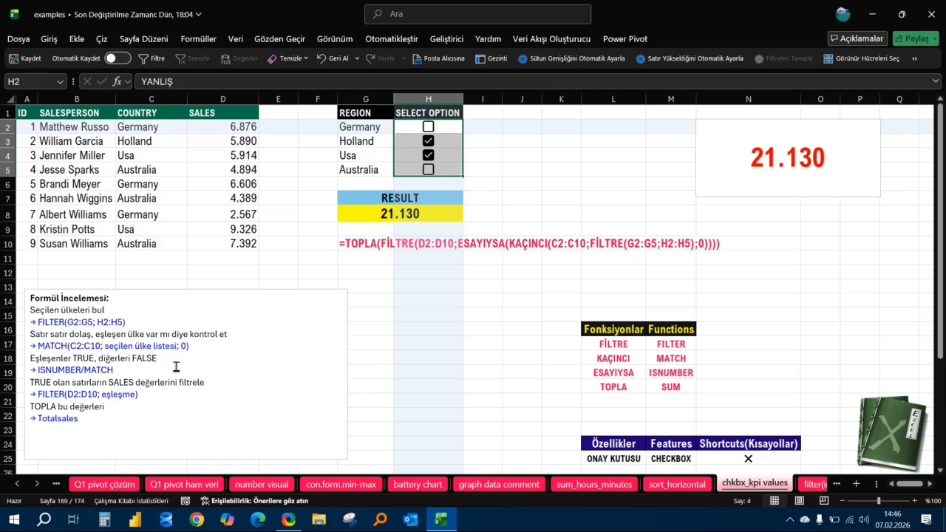
# Review the country range C2:C10 and the sales range D2:D10 used in the formula, and clear the selection.
pyautogui.moveTo(162, 132); pyautogui.dragTo(155, 242)
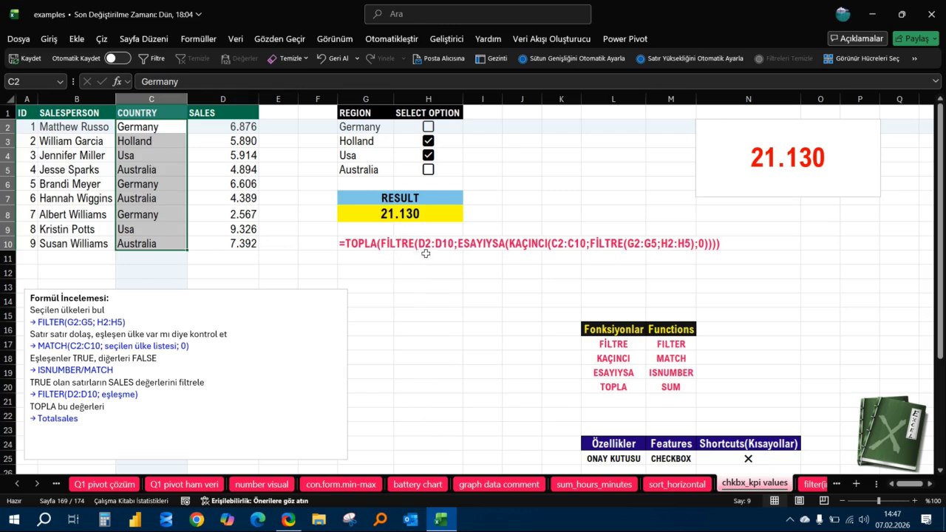
pyautogui.click(241, 124)
pyautogui.moveTo(240, 125); pyautogui.dragTo(250, 244)
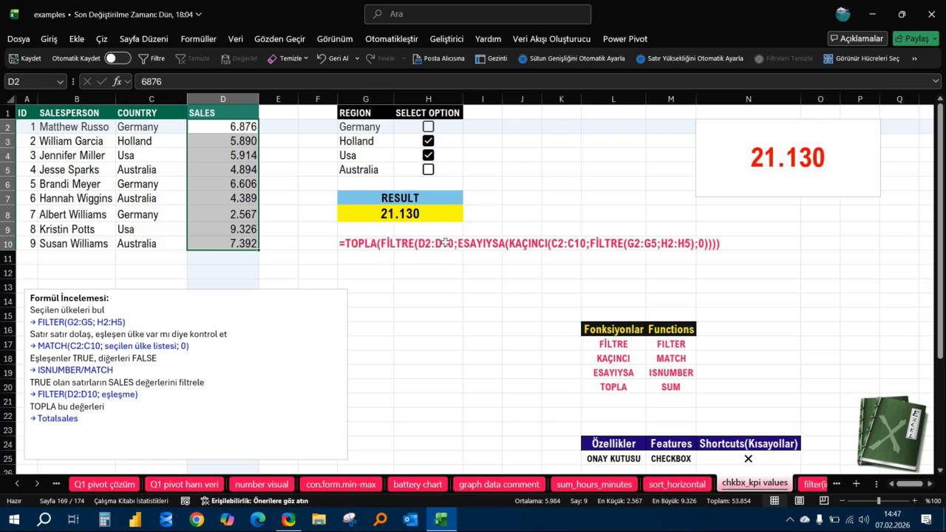
pyautogui.click(431, 316)
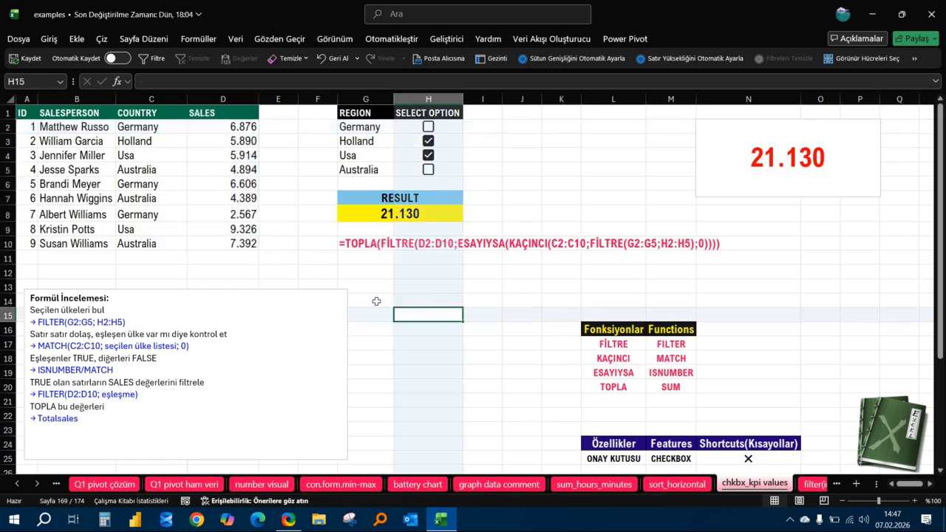
# Test the result by toggling the region checkboxes, ending with Germany, Holland, Usa and Australia all ticked.
pyautogui.click(430, 142)
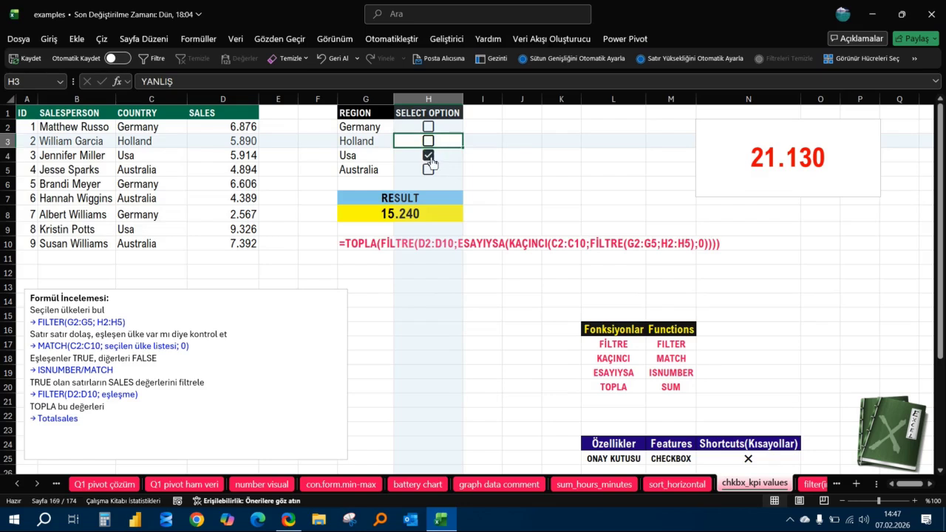
pyautogui.click(429, 156)
pyautogui.click(429, 169)
pyautogui.click(429, 156)
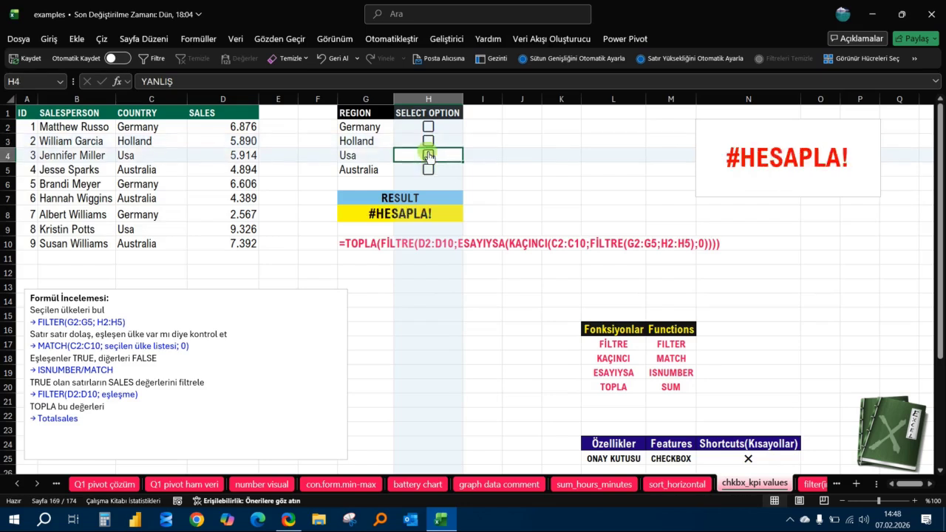
pyautogui.click(429, 140)
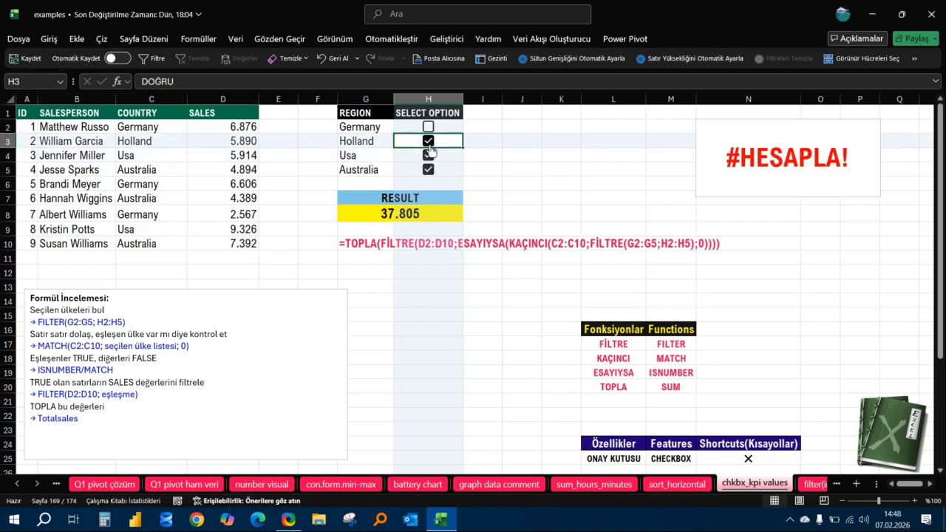
pyautogui.click(429, 127)
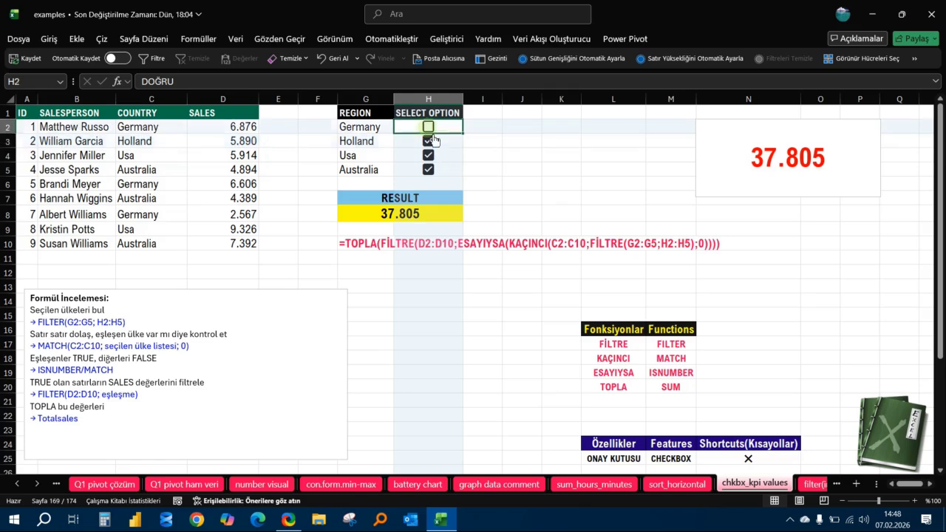
# Add a bold total of the SALES column in D11 with =TOPLA(D2:D10).
pyautogui.click(242, 256)
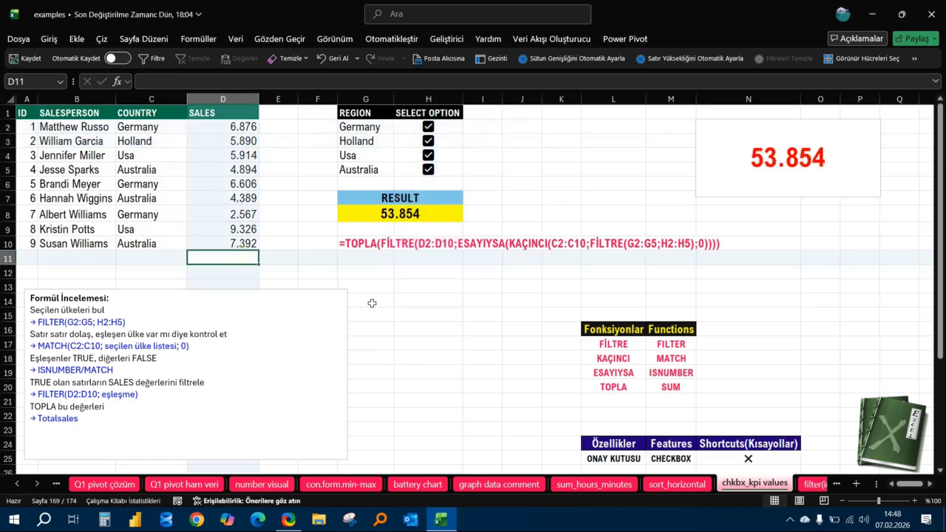
pyautogui.hotkey('alt', '=')
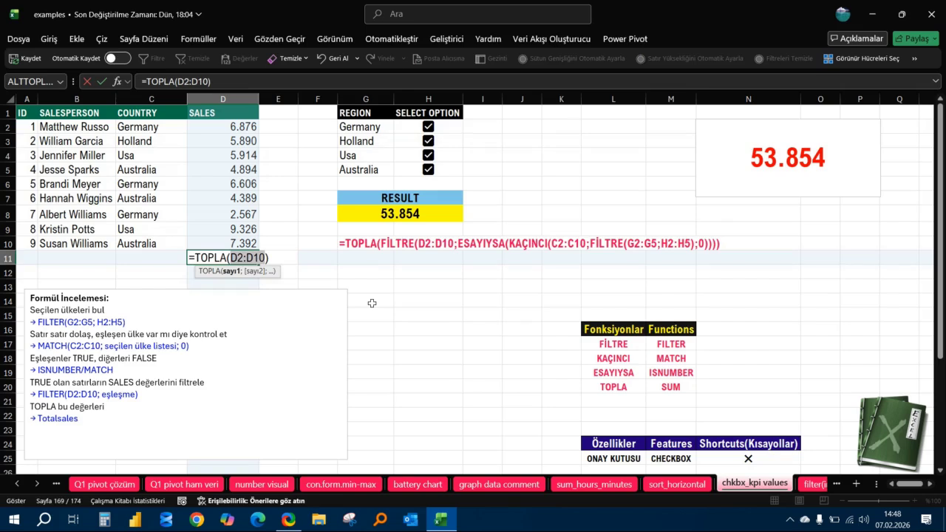
pyautogui.press('Return')
pyautogui.press('Up')
pyautogui.hotkey('ctrl', 'b')
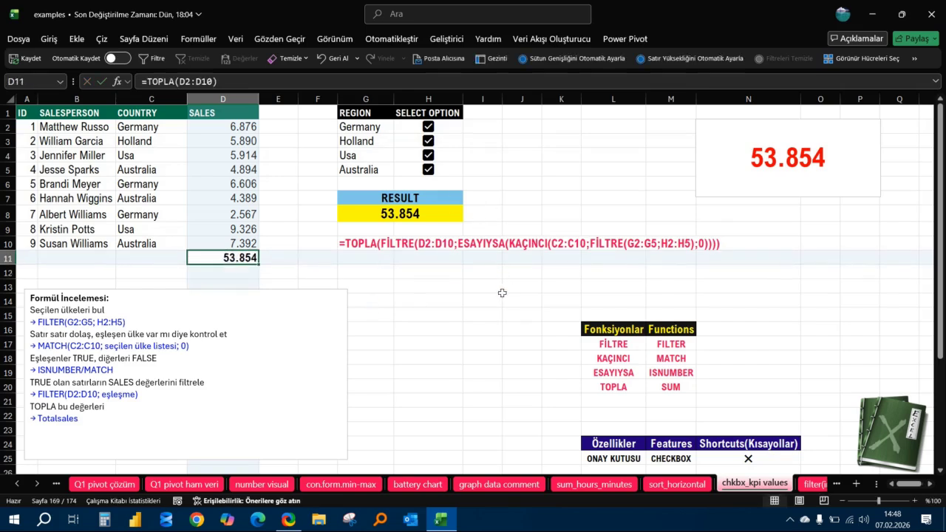
pyautogui.click(473, 289)
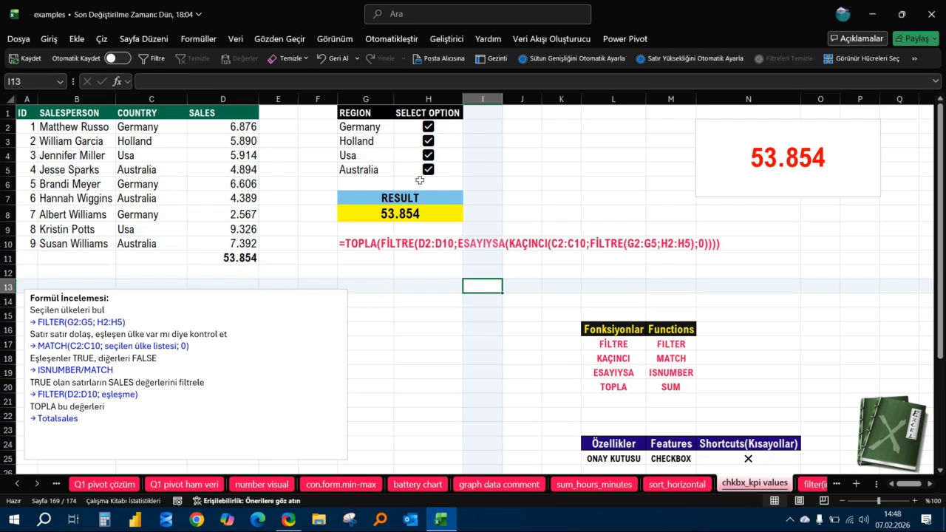
# Toggle the region checkboxes through several combinations, leaving only Usa ticked.
pyautogui.click(429, 127)
pyautogui.click(428, 140)
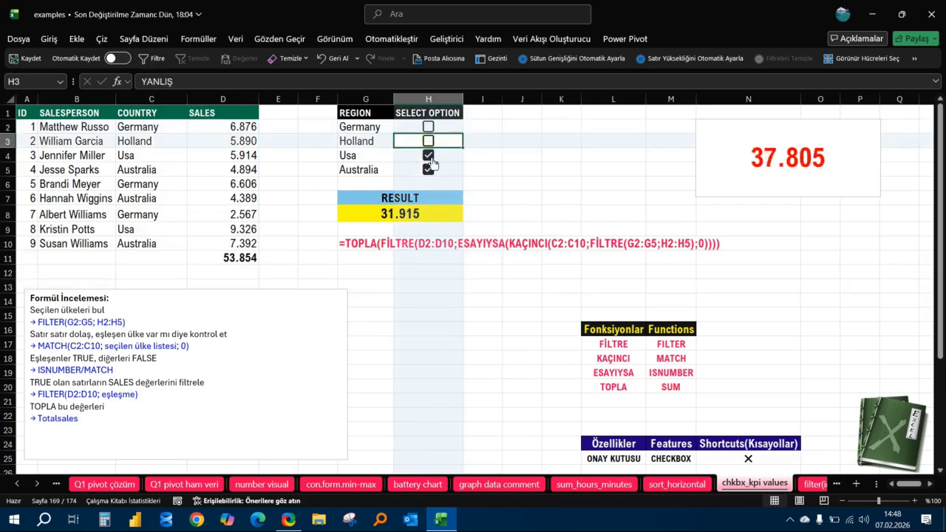
pyautogui.click(428, 156)
pyautogui.click(429, 170)
pyautogui.click(428, 156)
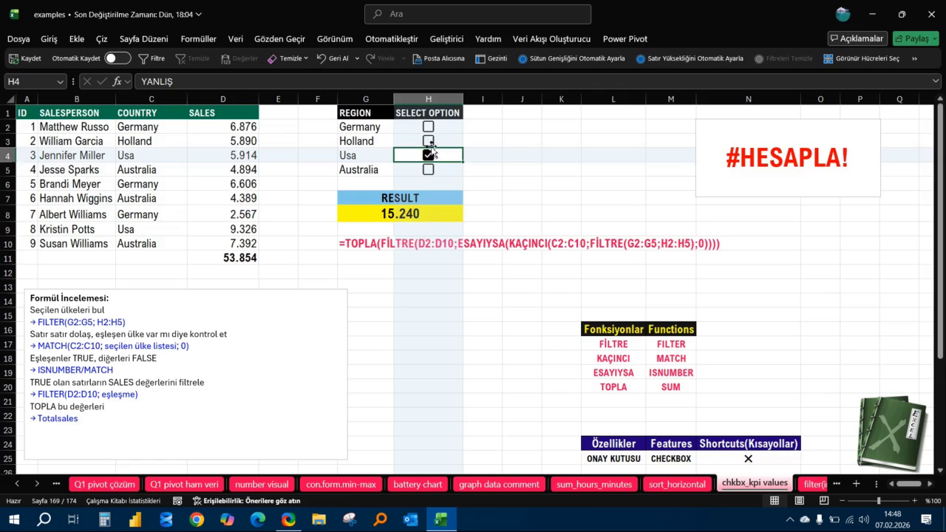
pyautogui.click(428, 141)
pyautogui.click(430, 139)
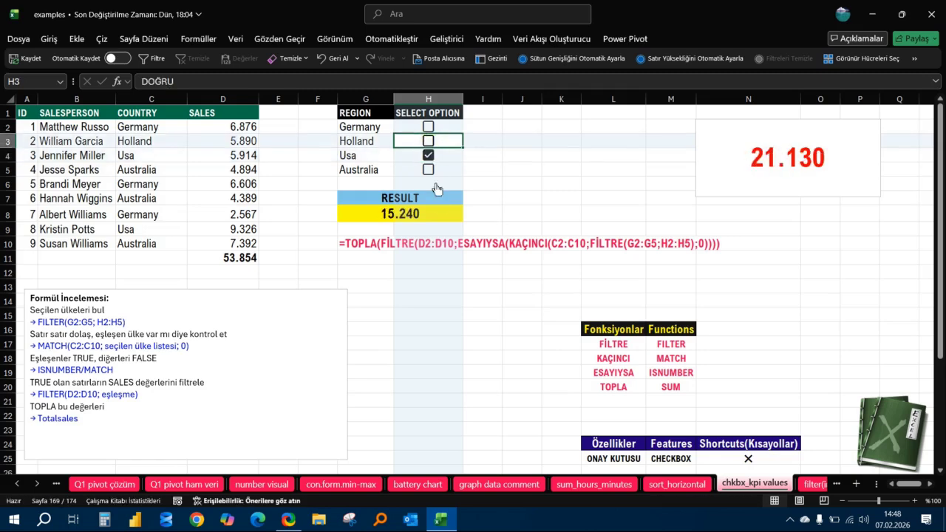
# Try replacing TOPLA with ORTALAMA in the displayed formula copy in G10.
pyautogui.click(367, 244)
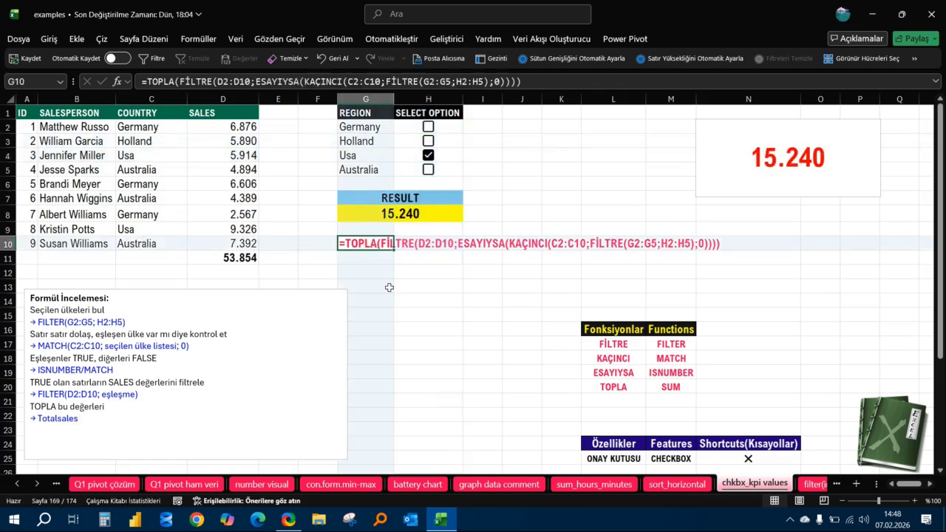
pyautogui.click(175, 81)
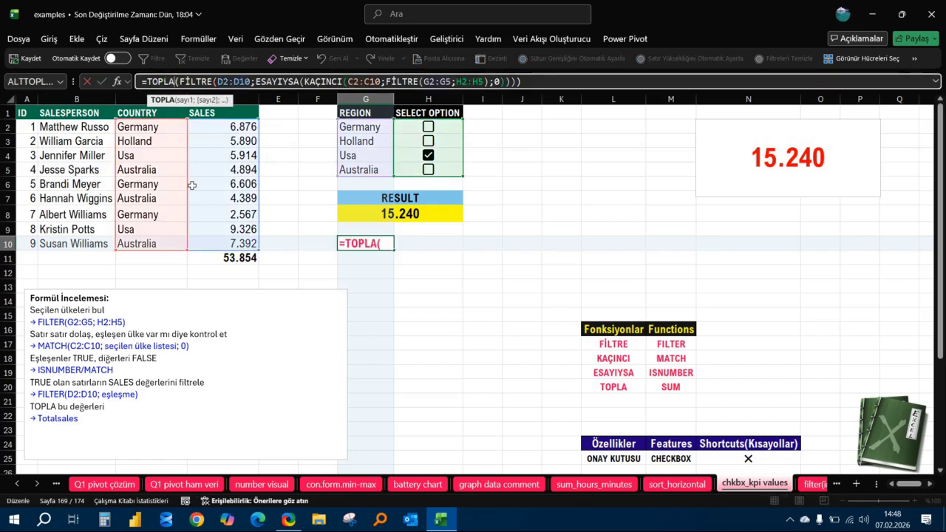
pyautogui.press('Left')
pyautogui.press('BackSpace')
pyautogui.press('BackSpace')
pyautogui.press('BackSpace')
pyautogui.press('BackSpace')
pyautogui.press('BackSpace')
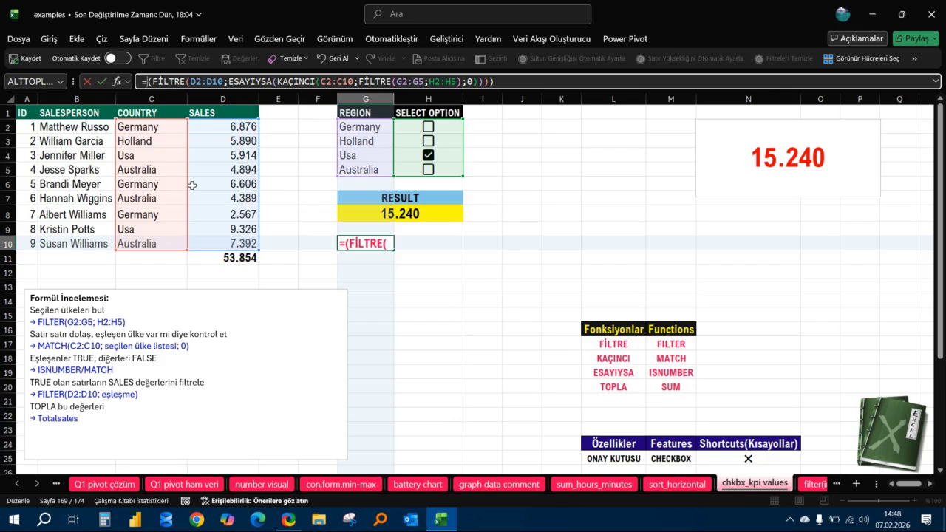
pyautogui.write('ORTA')
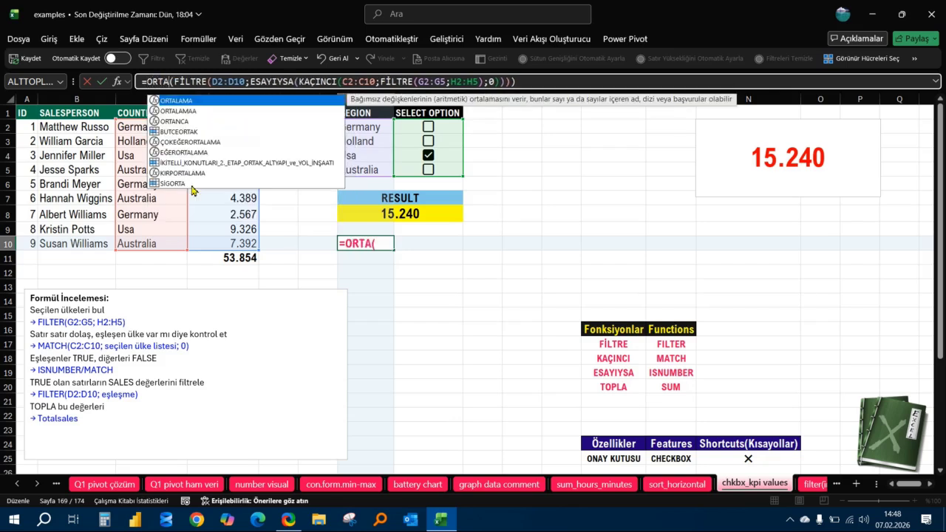
pyautogui.write('LAMA')
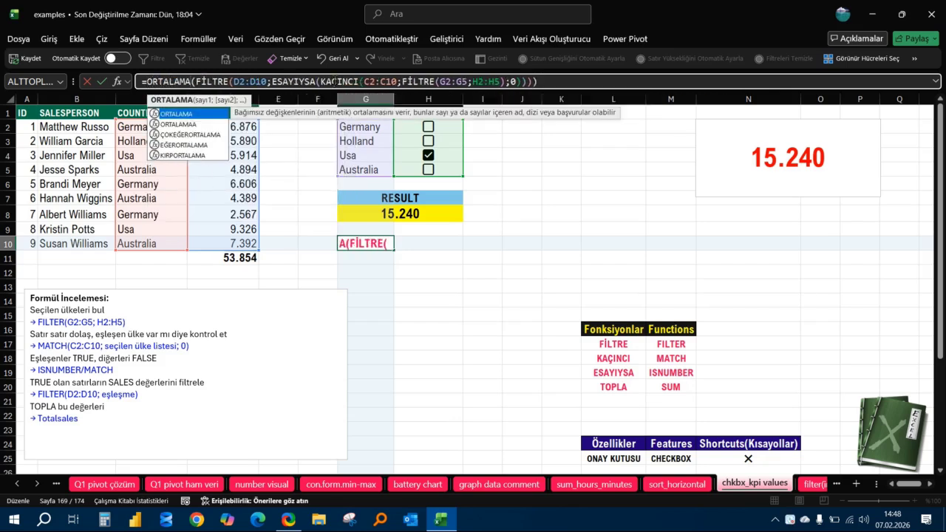
pyautogui.press('End')
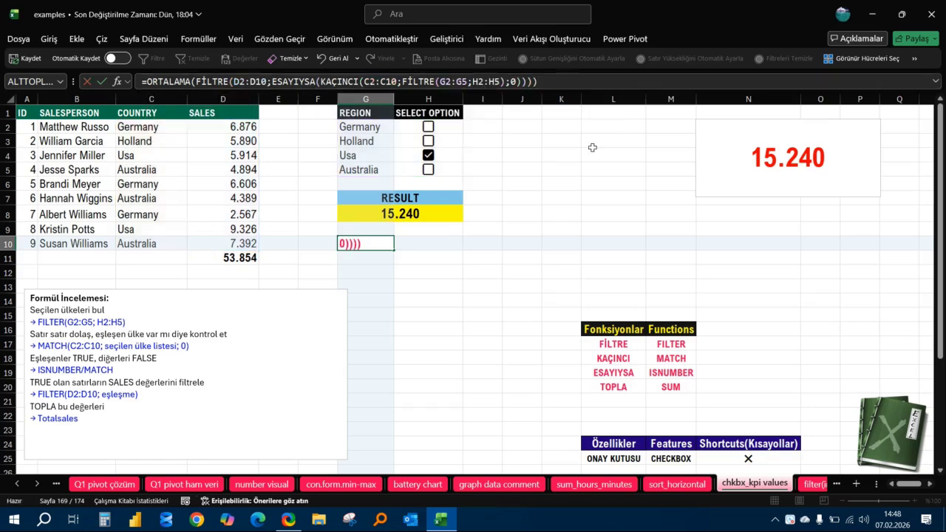
pyautogui.press('Return')
pyautogui.press('Up')
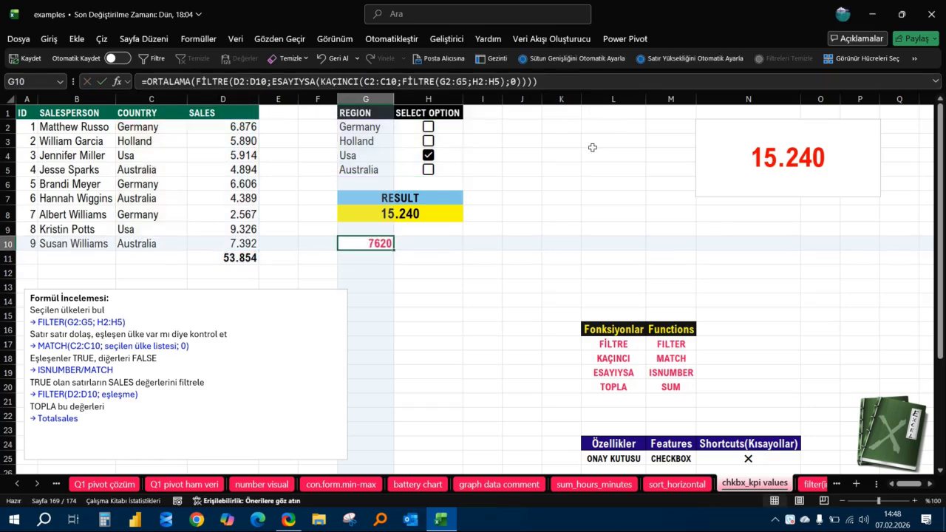
# Undo the ORTALAMA change in G10, restoring the displayed TOPLA formula text.
pyautogui.click(220, 126)
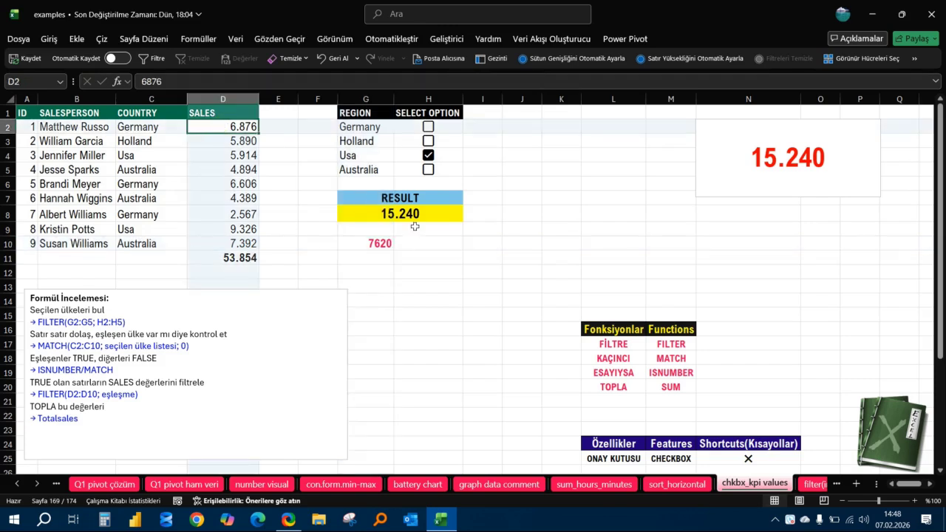
pyautogui.click(382, 246)
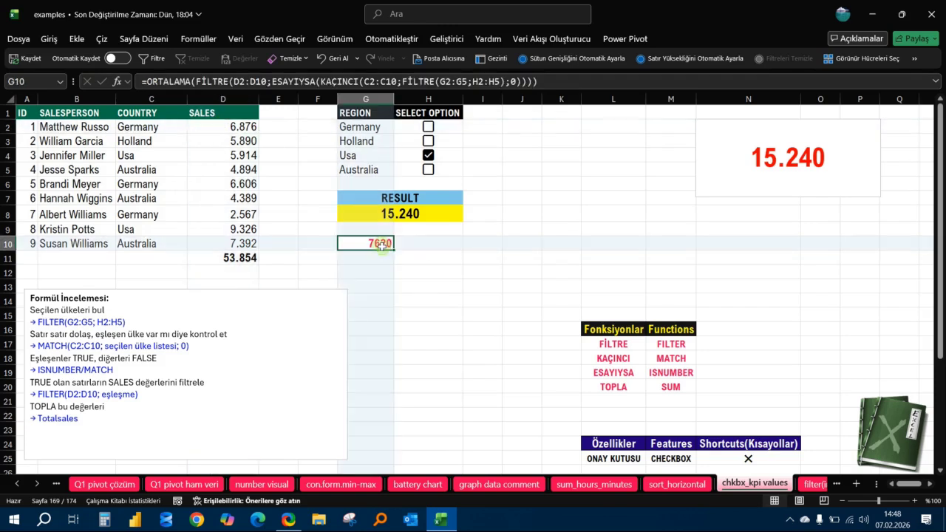
pyautogui.write('=TOPLA(FİLTRE(D2:D10;ESAYIYSA(KAÇINCI(C2:C10;FİLTRE(G2:G5;H2:H5);0))))')
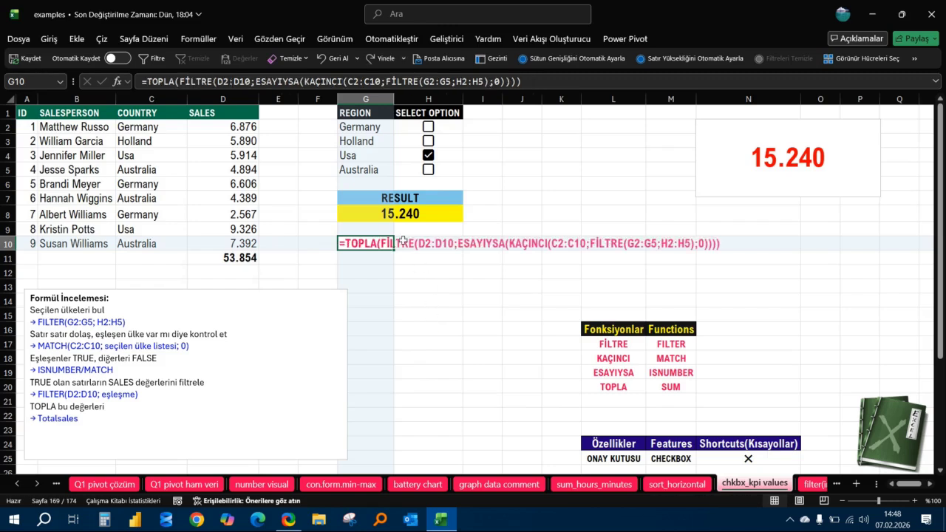
# Replace TOPLA with ORTALAMA in the RESULT cell G8's formula to average the sales of the selected regions.
pyautogui.click(386, 221)
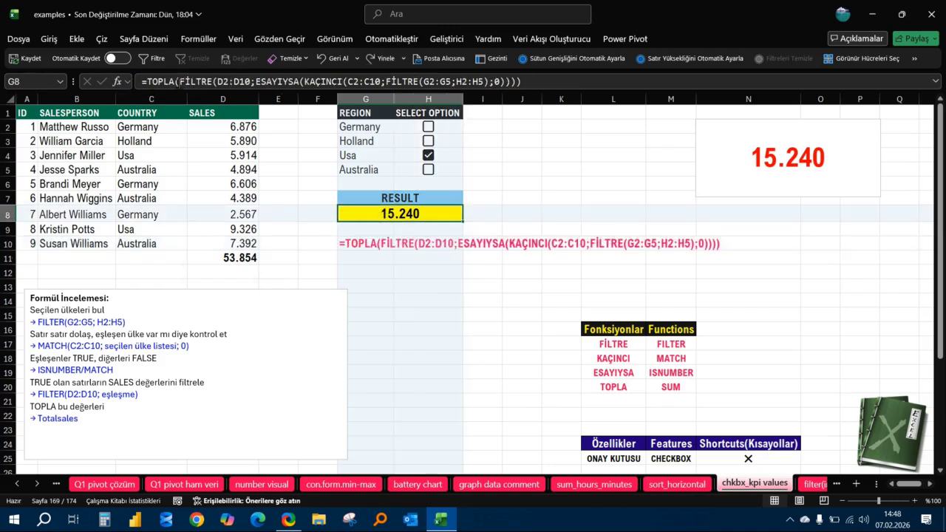
pyautogui.click(177, 83)
pyautogui.press('BackSpace')
pyautogui.press('BackSpace')
pyautogui.press('BackSpace')
pyautogui.press('BackSpace')
pyautogui.press('BackSpace')
pyautogui.write('ORTA')
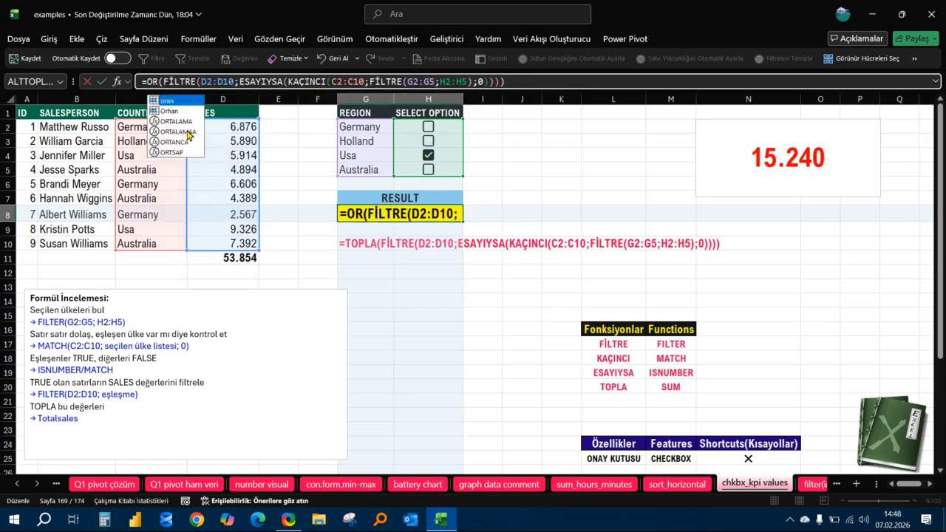
pyautogui.write('LAMA')
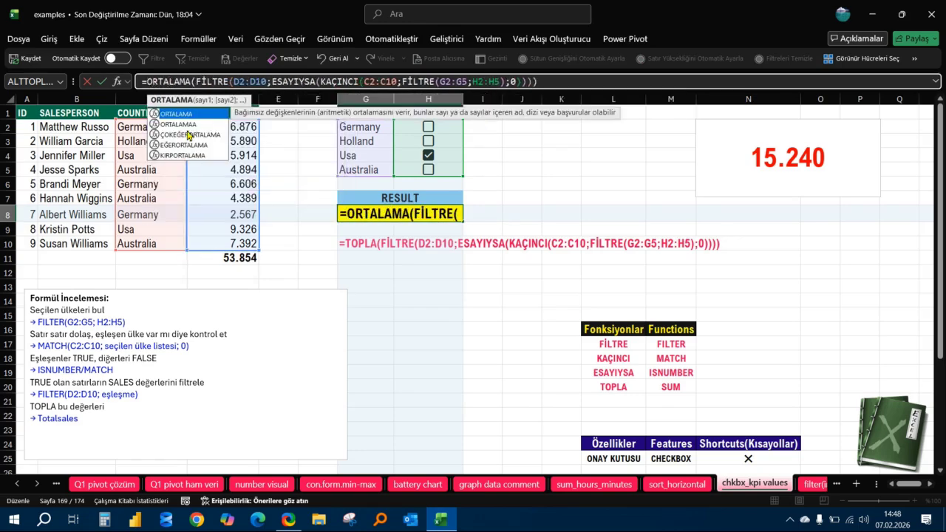
pyautogui.click(558, 87)
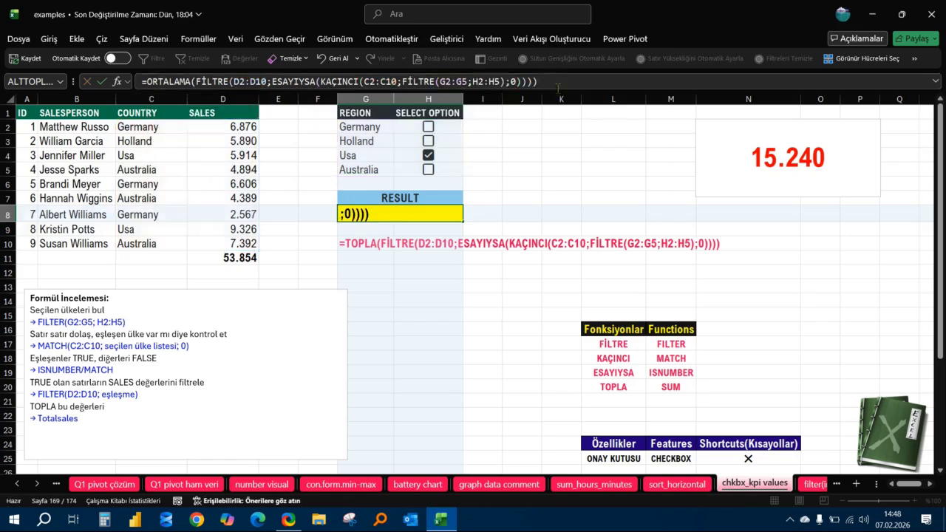
pyautogui.press('Return')
pyautogui.press('Up')
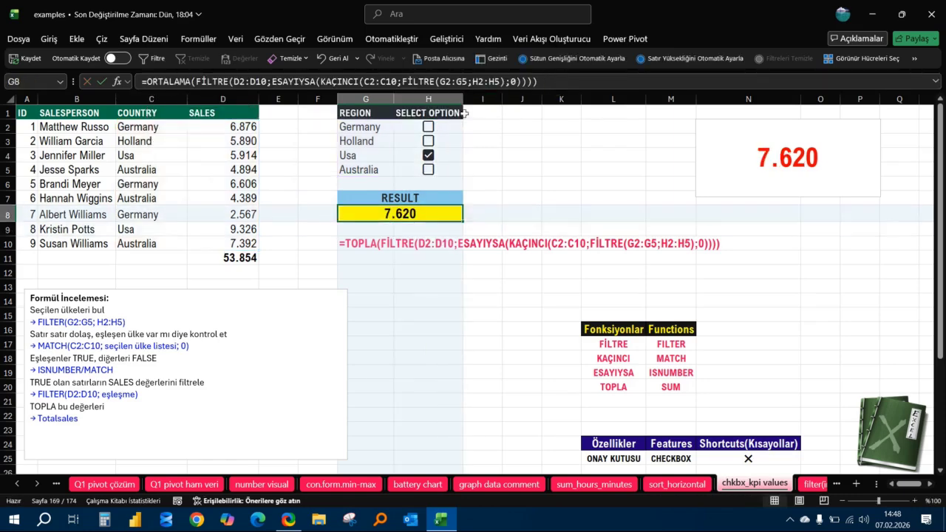
# Check the average of sales range D2:D10 and tick Germany, Holland and Australia alongside Usa.
pyautogui.moveTo(243, 127); pyautogui.dragTo(242, 244)
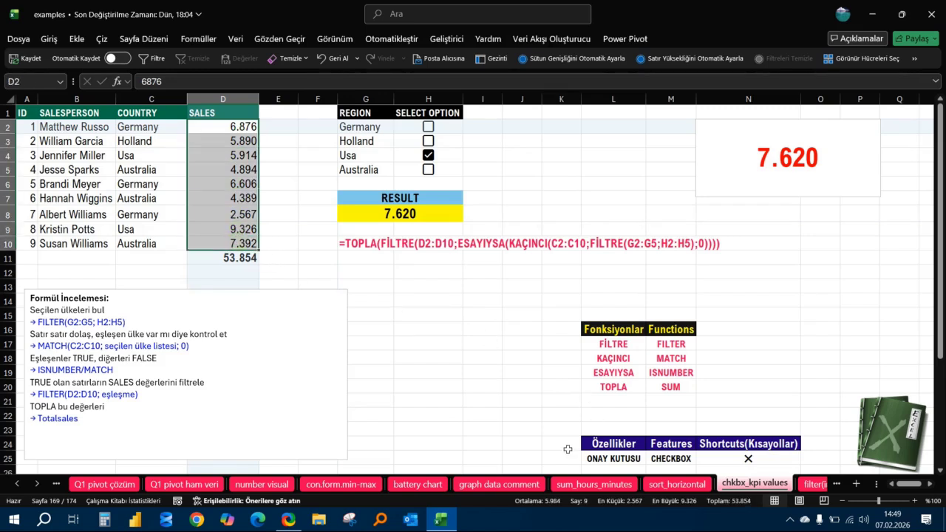
pyautogui.click(293, 214)
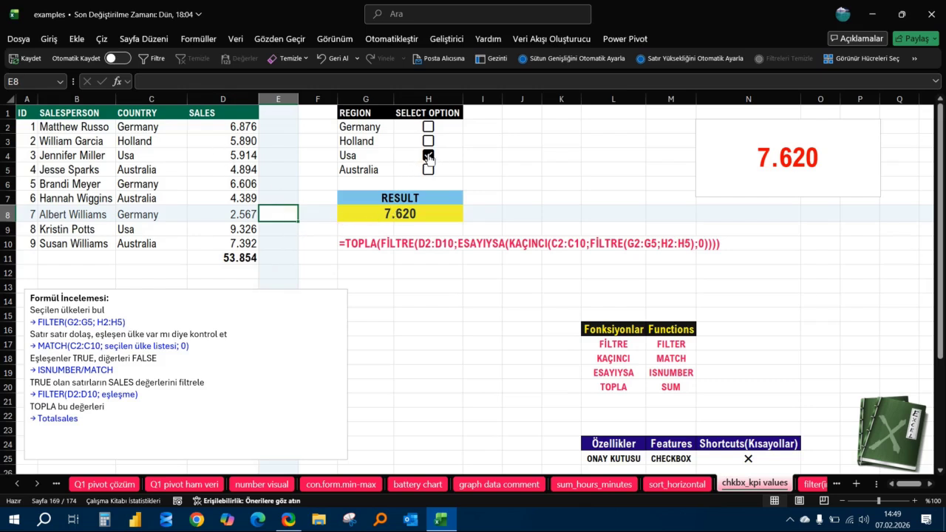
pyautogui.click(428, 126)
pyautogui.click(428, 140)
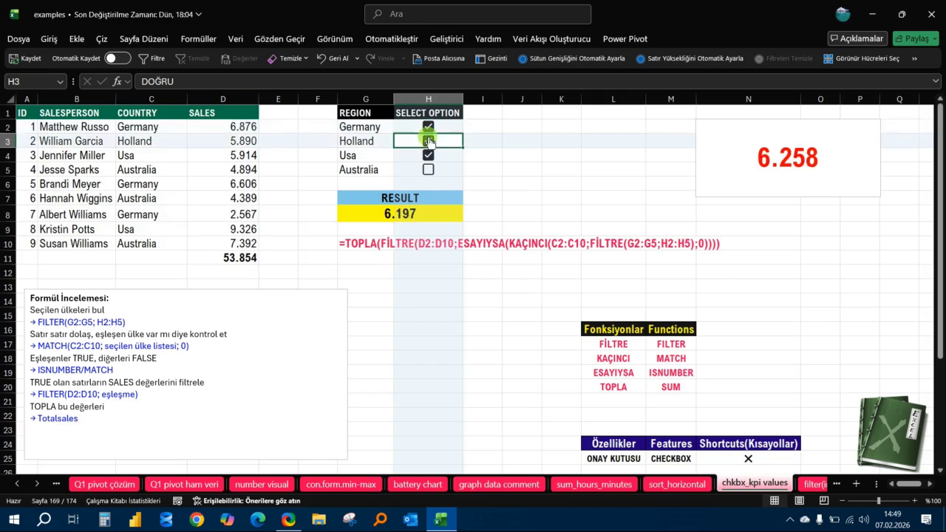
pyautogui.click(434, 174)
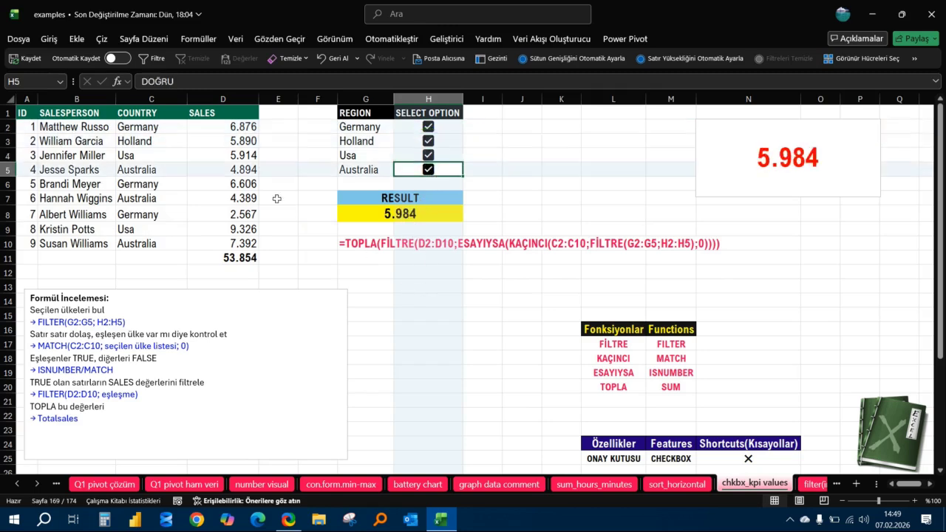
# Compare the RESULT average with the status bar average of sales range D2:D10, and clear the selection.
pyautogui.moveTo(235, 128); pyautogui.dragTo(247, 244)
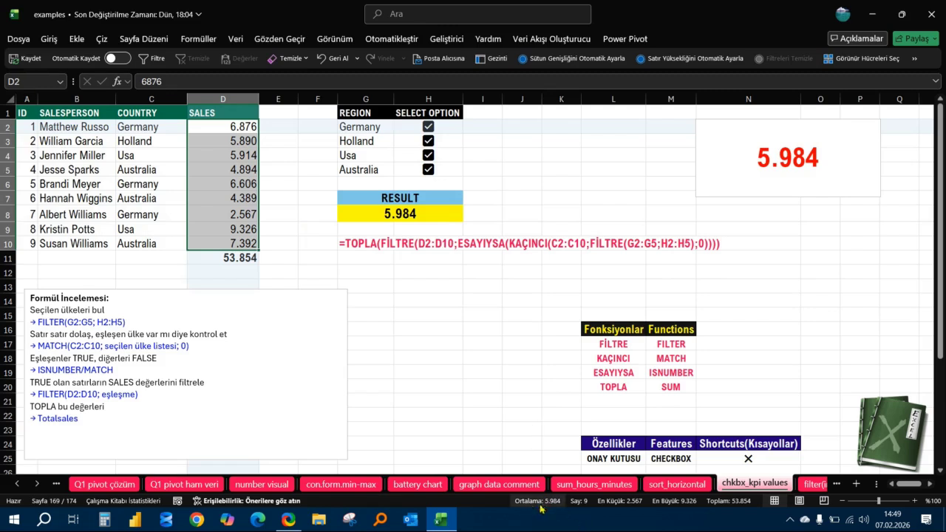
pyautogui.click(409, 258)
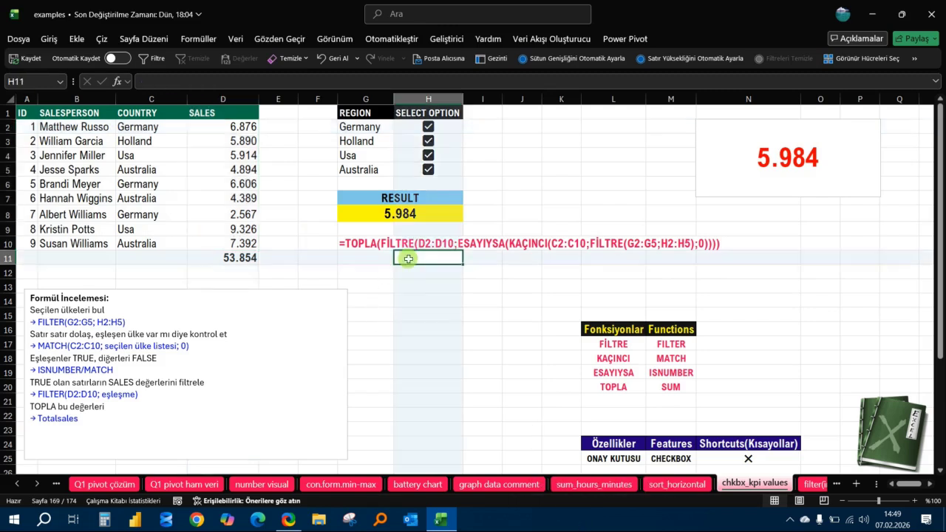
pyautogui.click(428, 311)
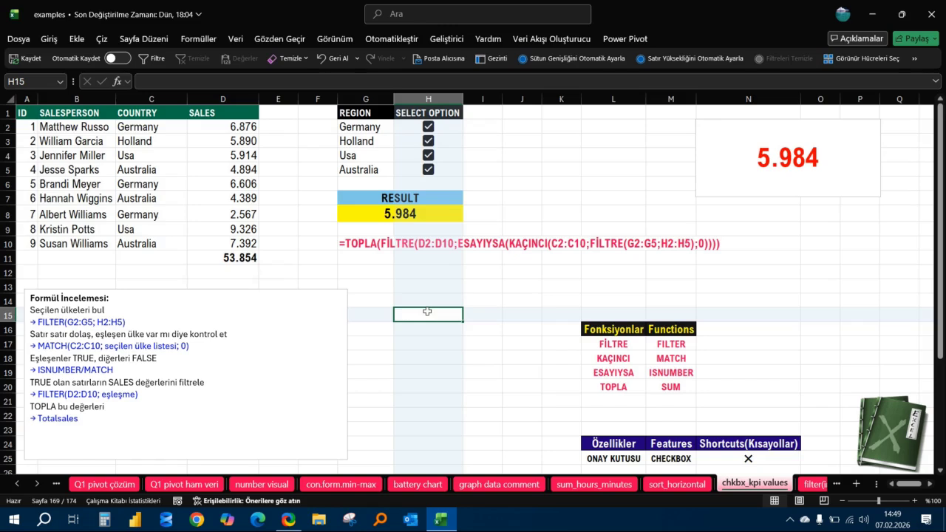